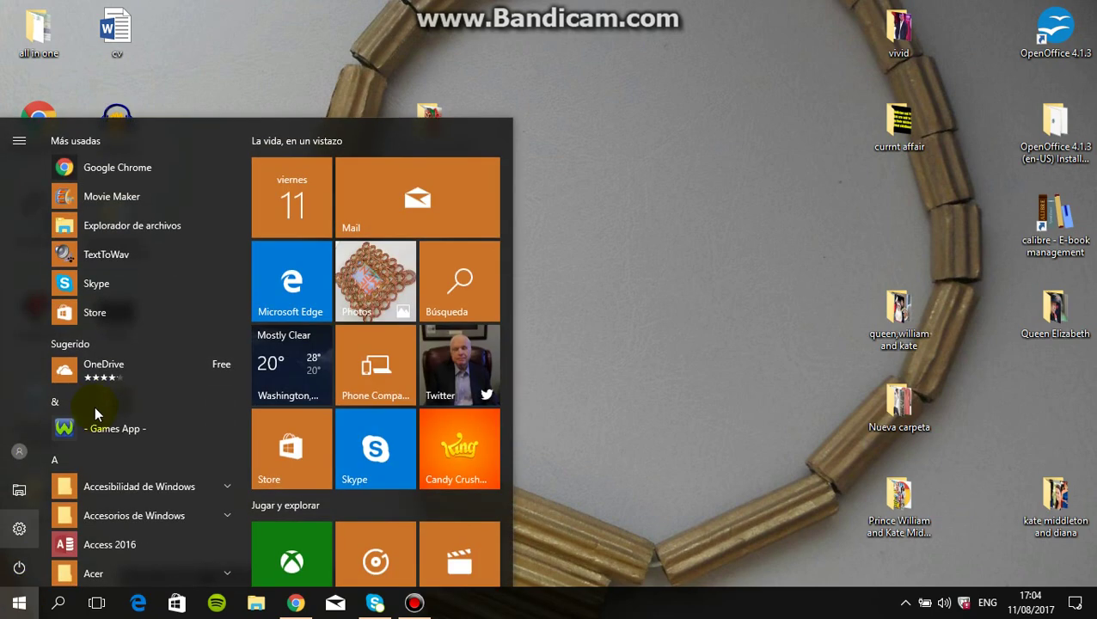
- Launch Movie Maker from the Start menu's Most used list to get a new My Movie project
click(97, 196)
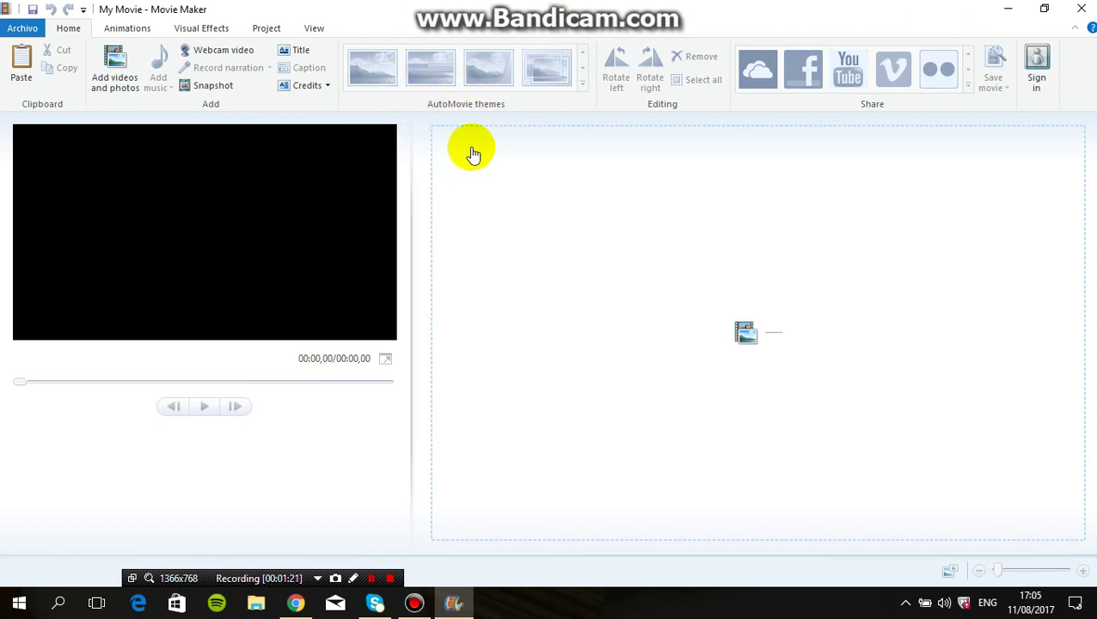
- Add a title clip and replace the My Movie placeholder with 'Unbelievable Fruit Arts'
click(300, 54)
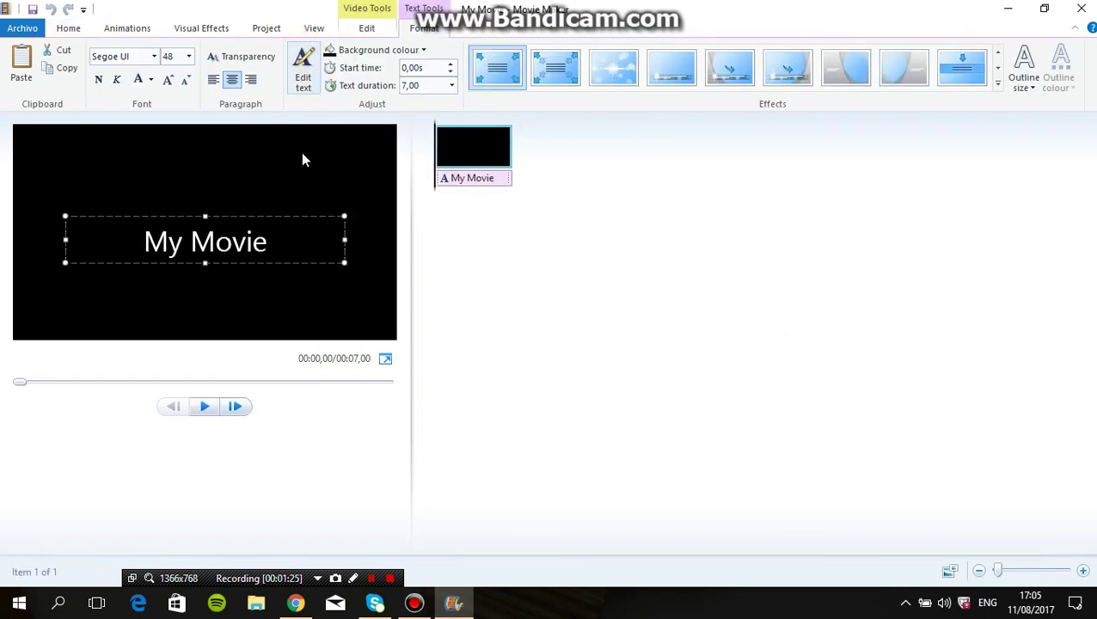
drag(279, 243, 163, 240)
right_click(181, 241)
click(220, 289)
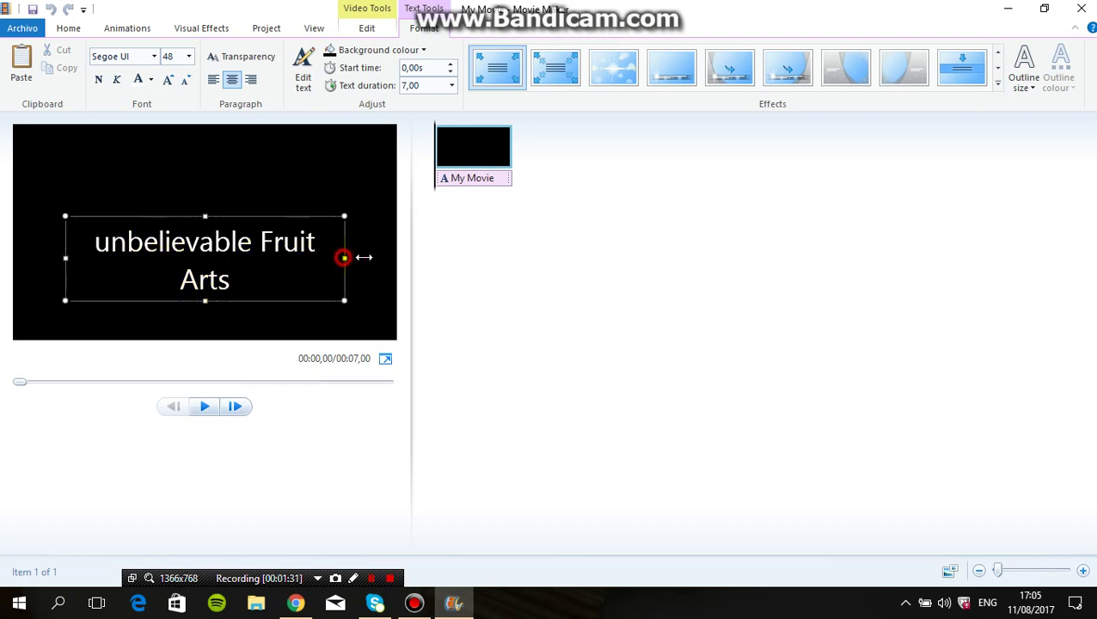
- Widen the title text box on both sides and move it higher in the frame
drag(343, 257, 392, 257)
drag(63, 240, 15, 234)
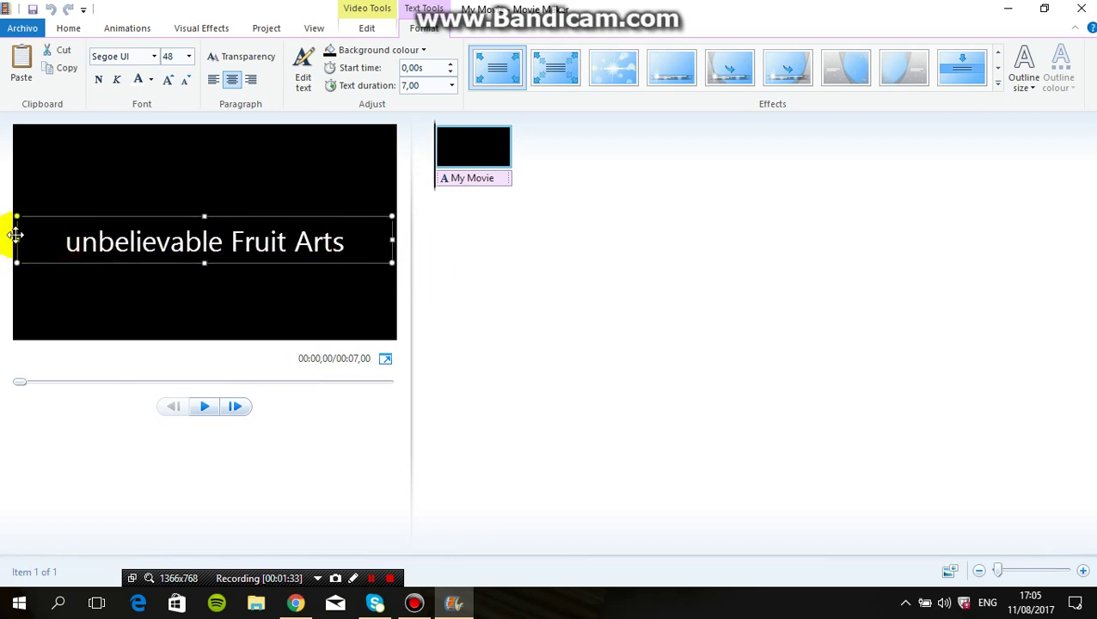
drag(207, 220, 214, 176)
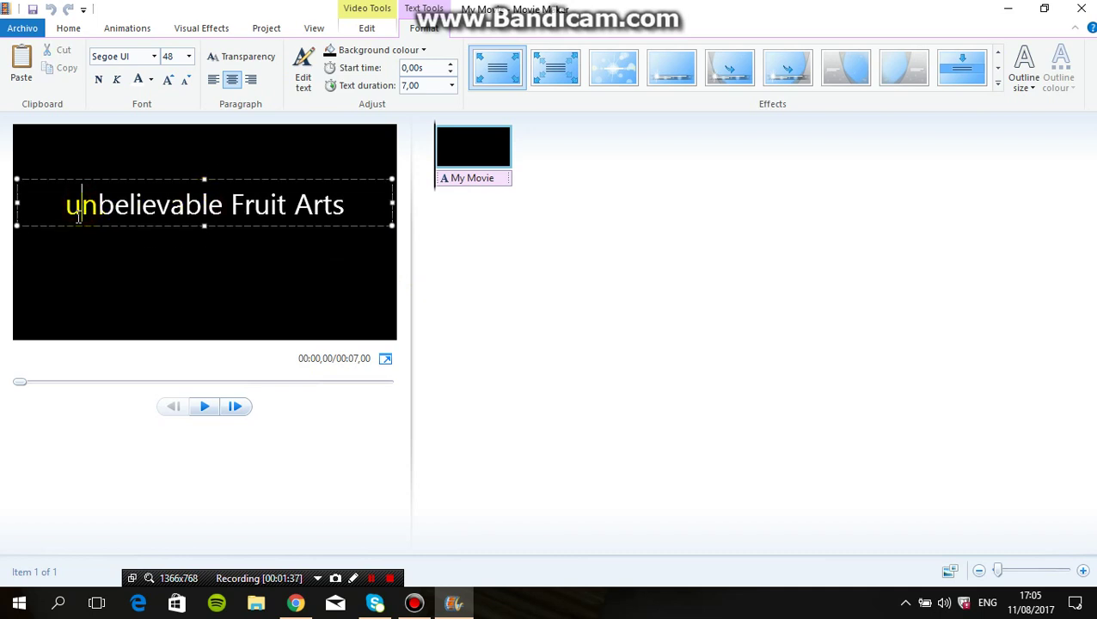
- Capitalise the U so the title reads 'Unbelievable Fruit Arts'
key(BackSpace)
text(U)
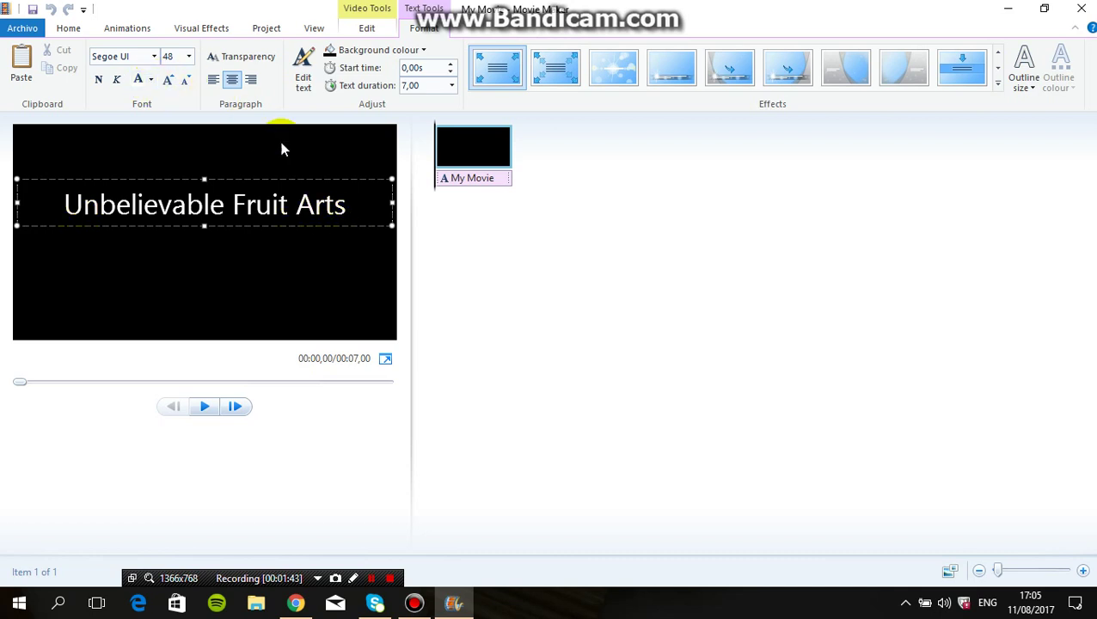
drag(67, 202, 352, 213)
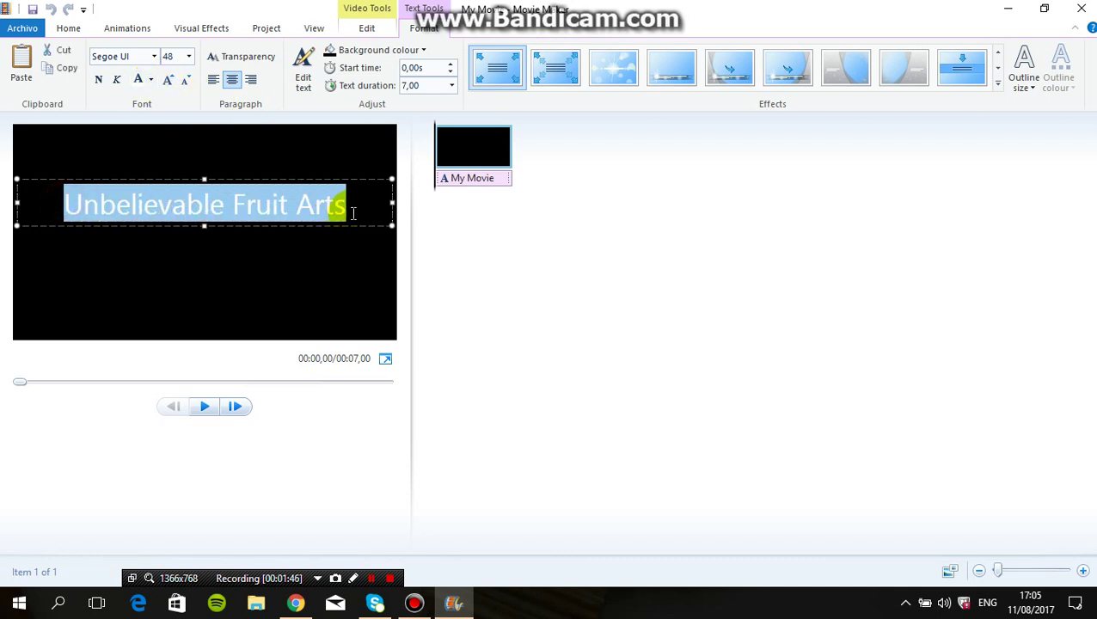
click(357, 213)
triple_click(159, 194)
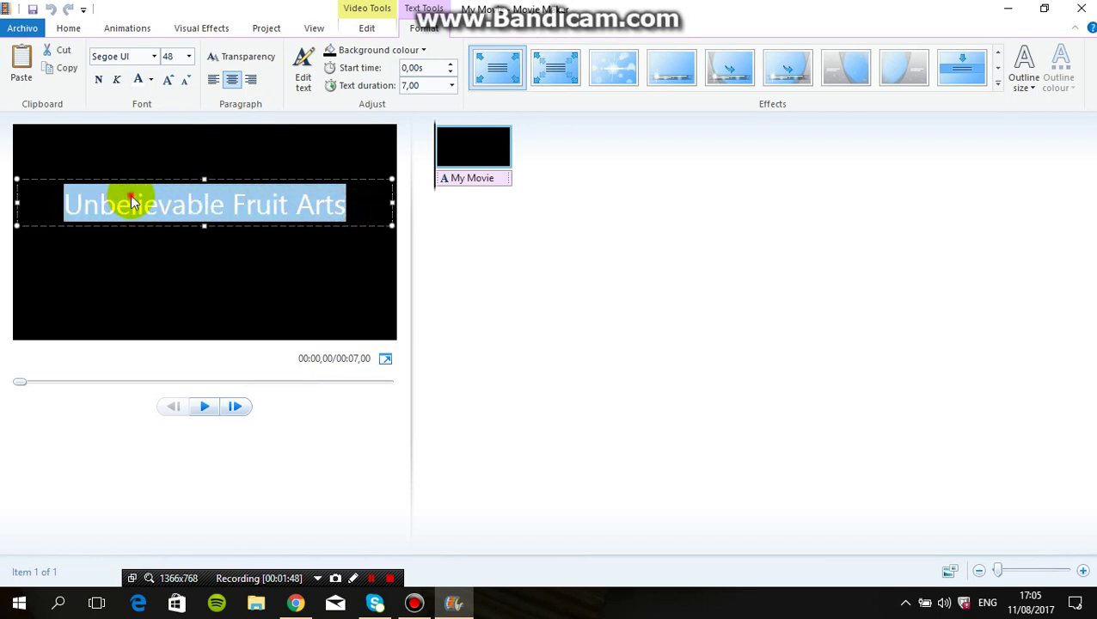
click(129, 203)
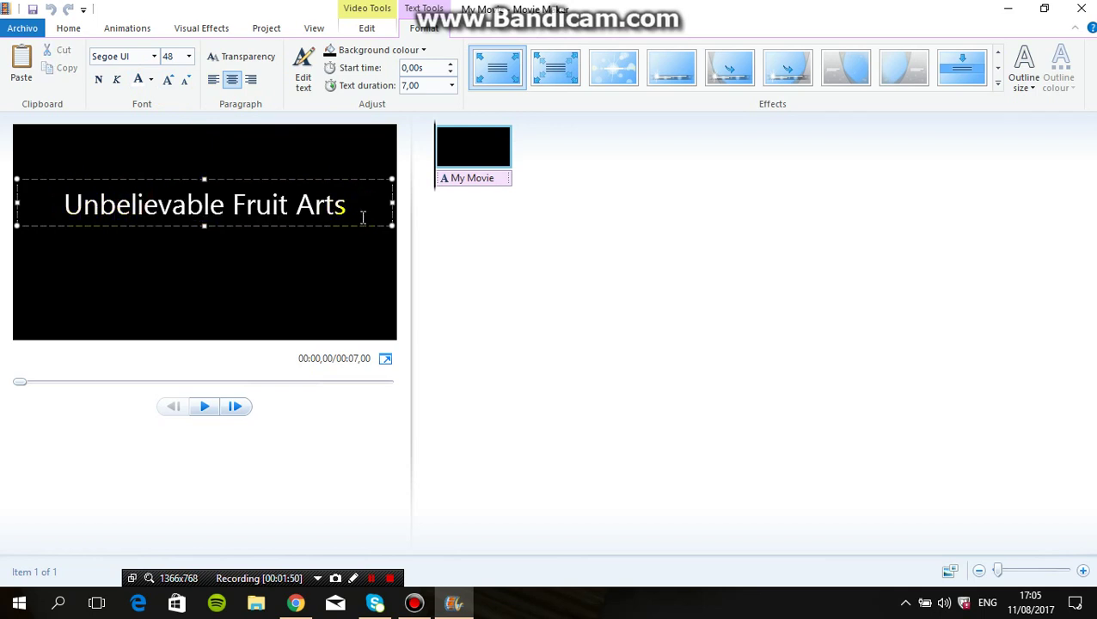
- Try red, orange, yellow and green on the title text, settling on purple
click(150, 80)
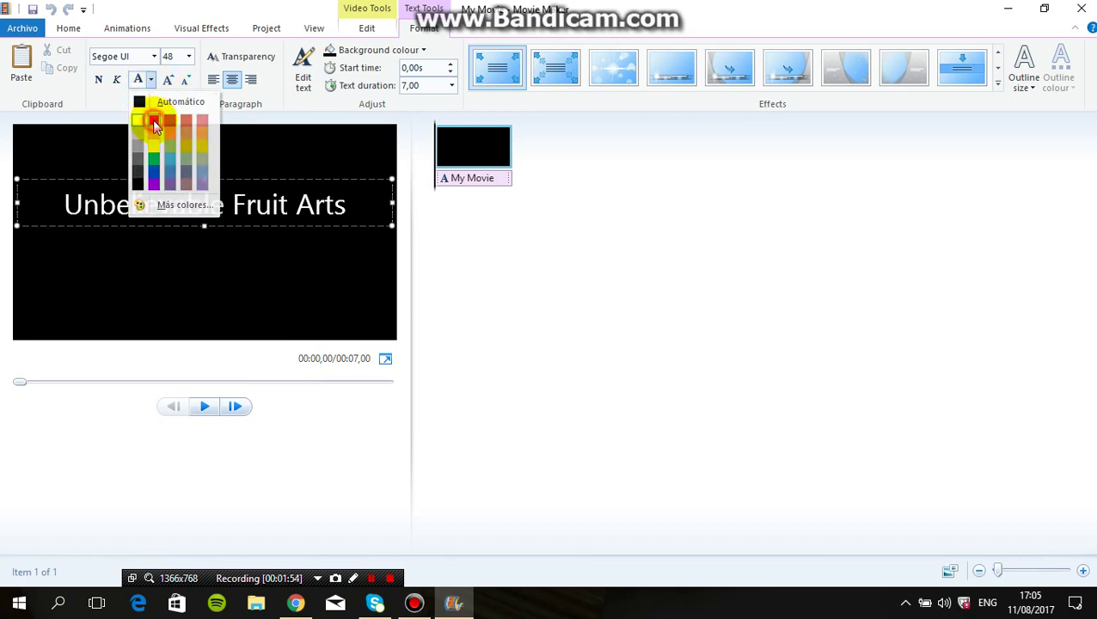
click(153, 121)
click(152, 82)
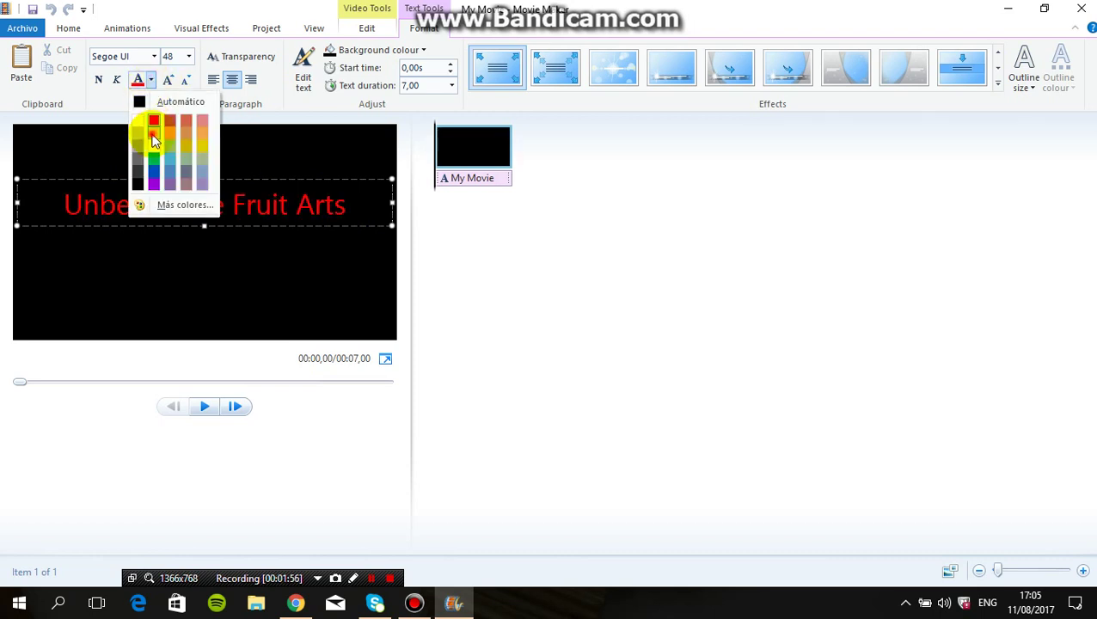
click(152, 136)
click(151, 80)
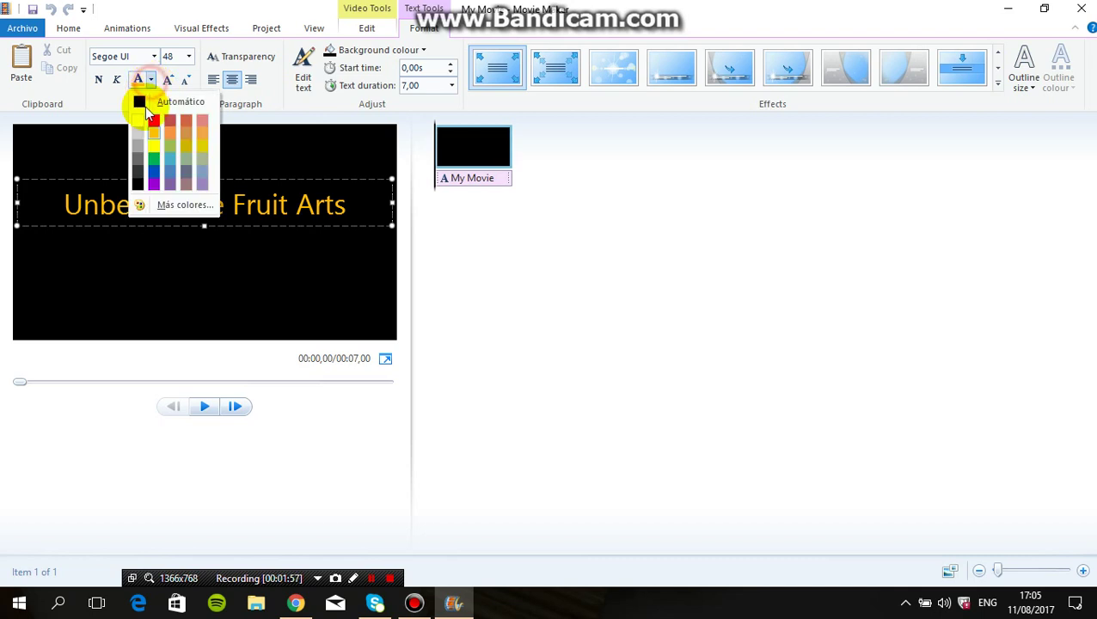
click(153, 150)
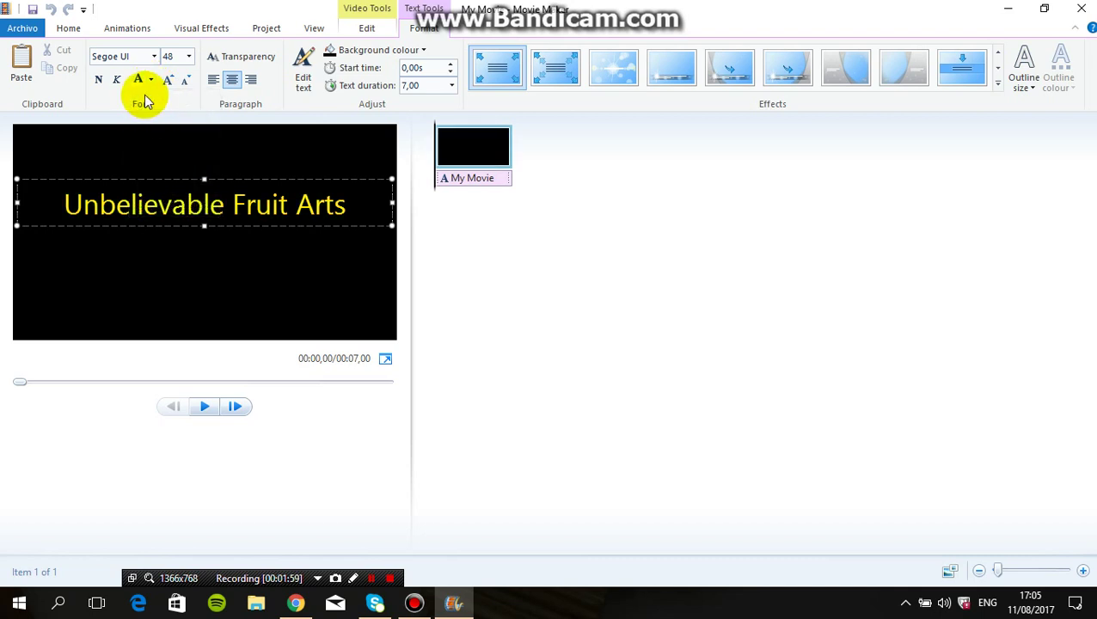
click(150, 81)
click(153, 163)
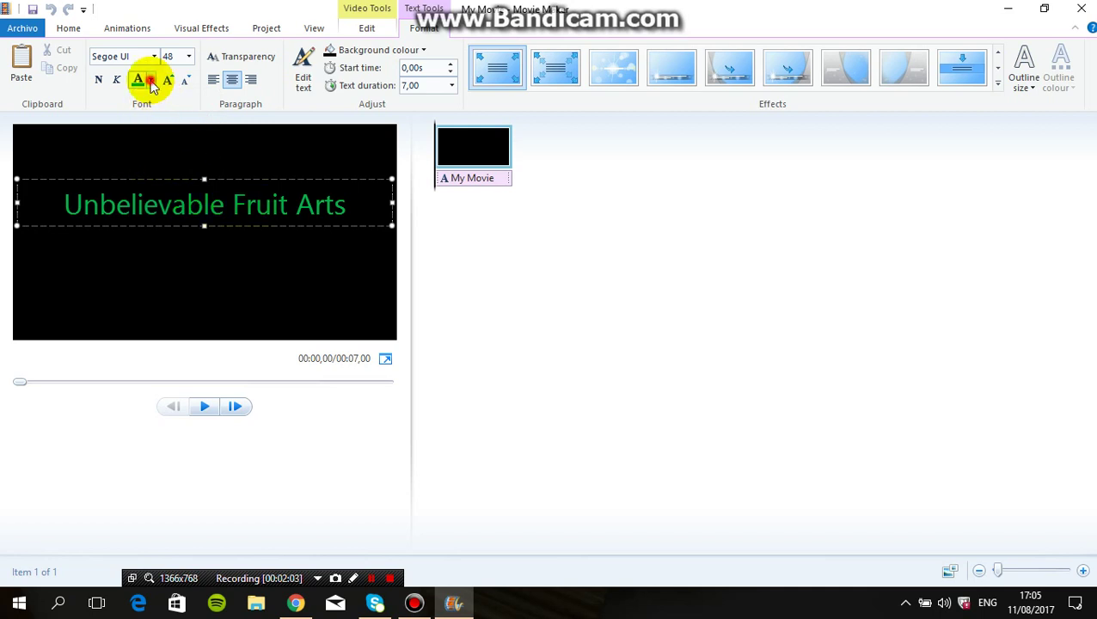
click(150, 80)
click(156, 187)
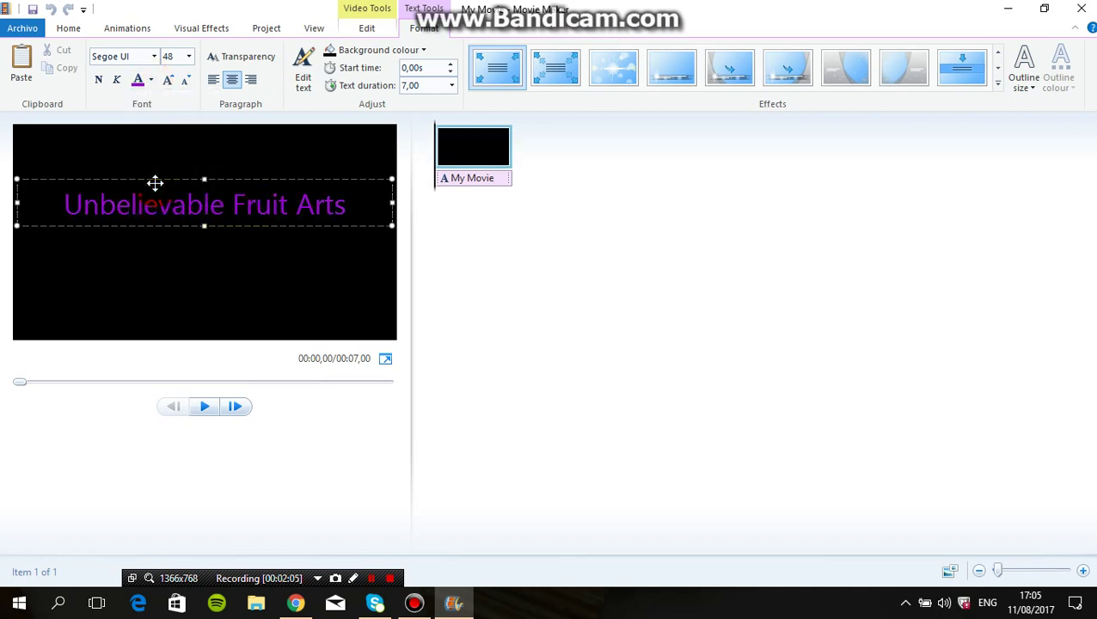
click(153, 56)
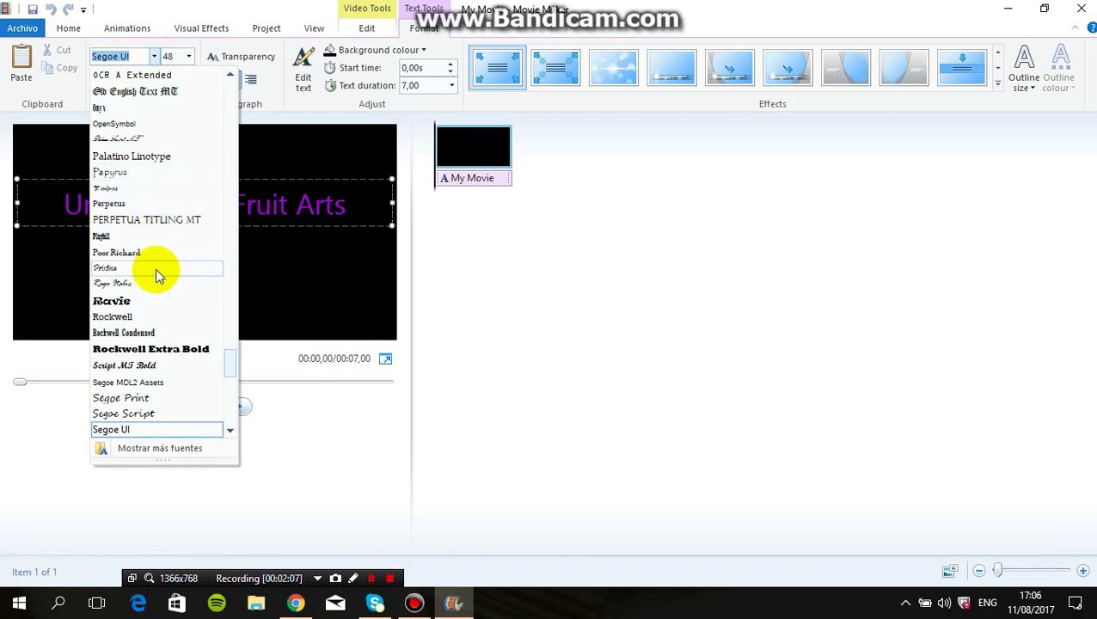
- Change the title font to Impact, leaving the colour purple
drag(232, 357, 228, 209)
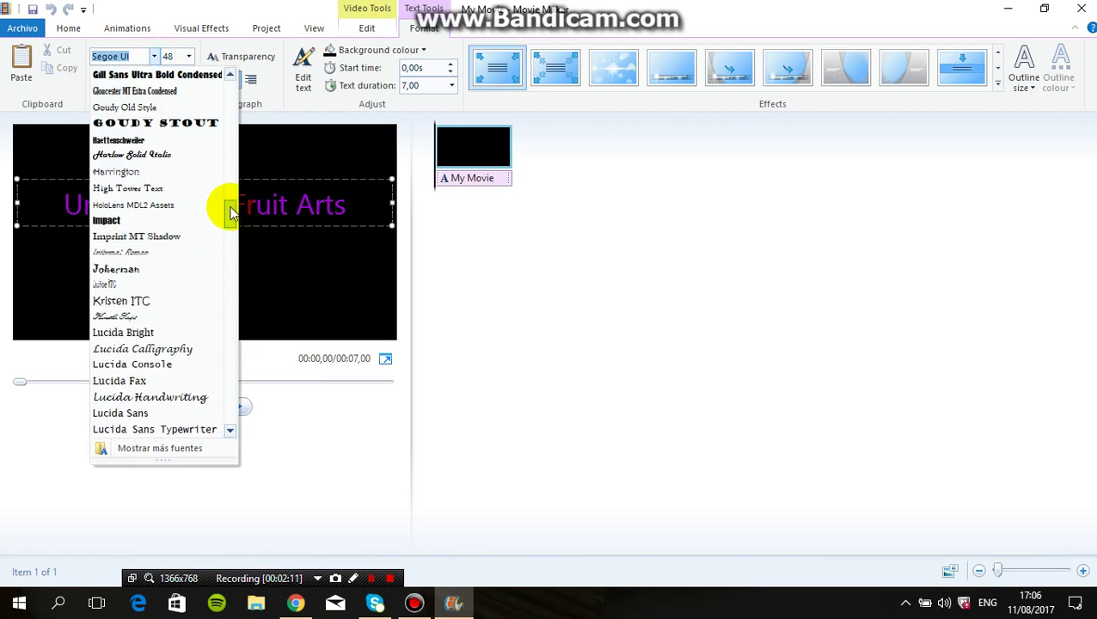
click(179, 226)
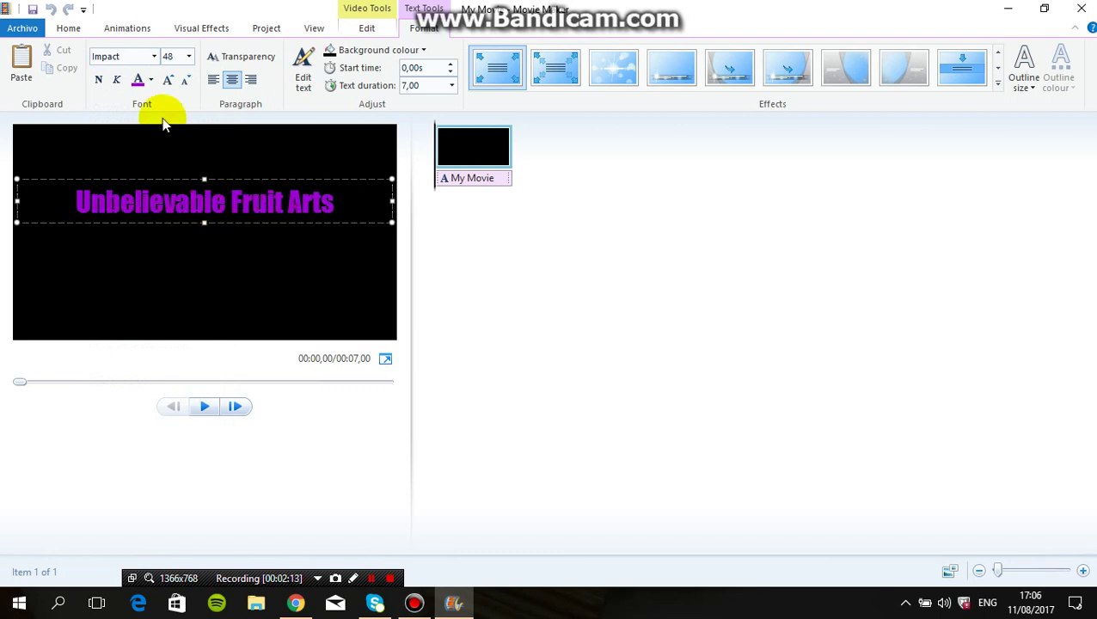
click(150, 79)
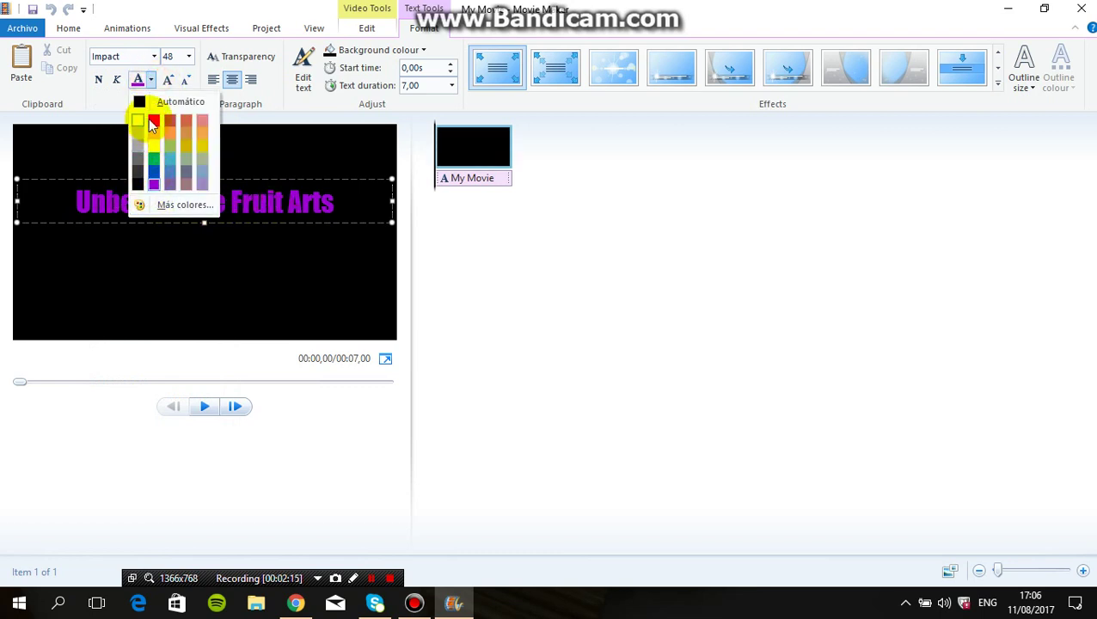
click(260, 89)
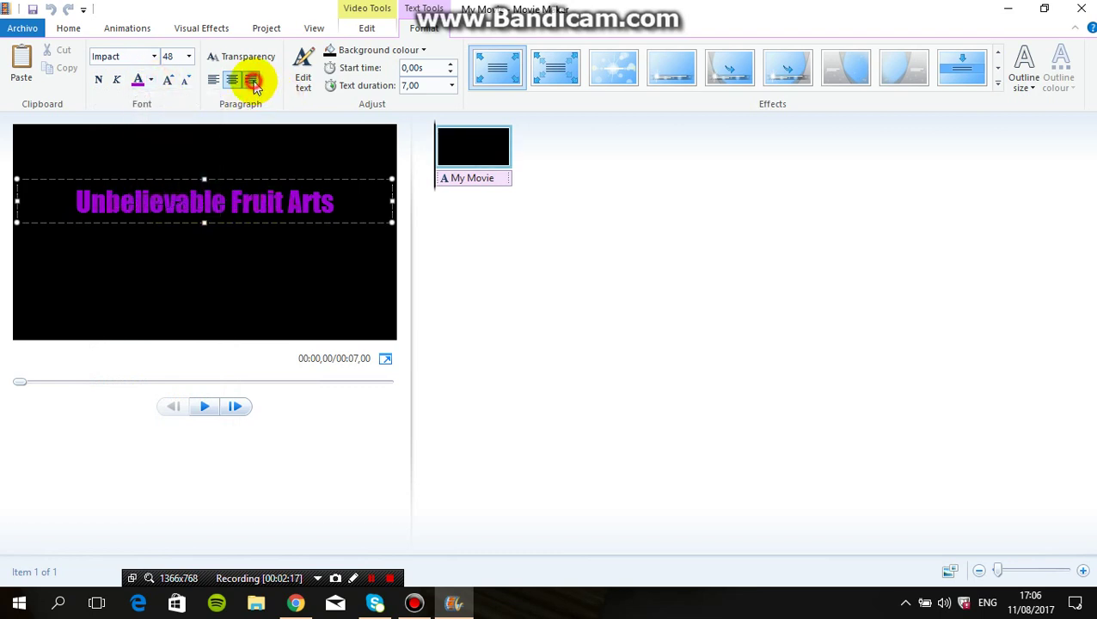
- Try right, centre and left alignment, ending with the title centred
click(252, 80)
click(232, 80)
click(213, 79)
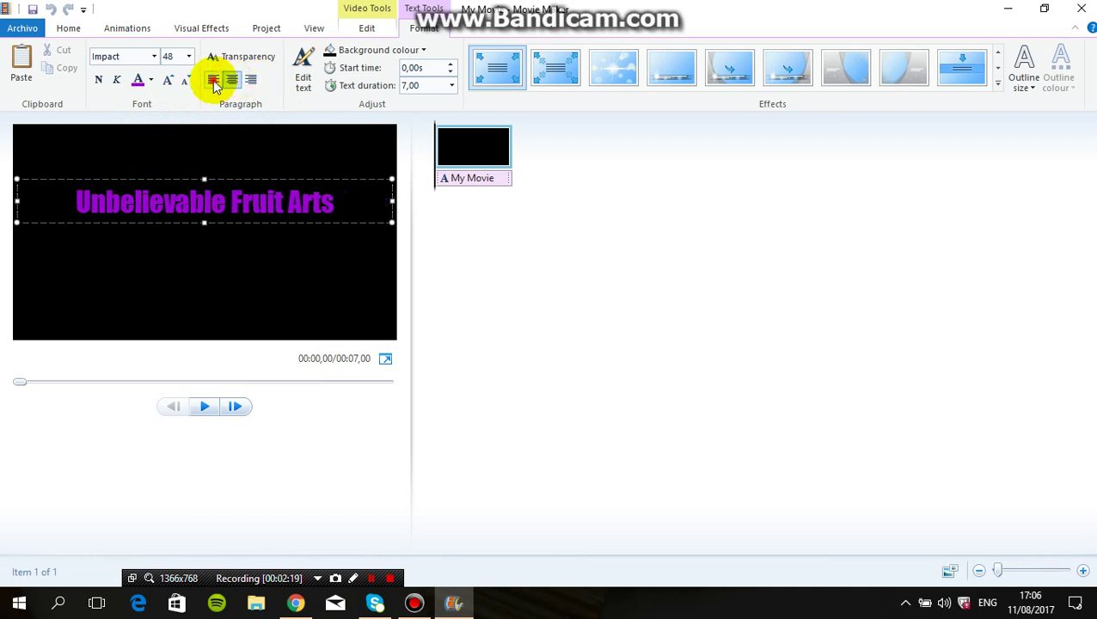
click(233, 80)
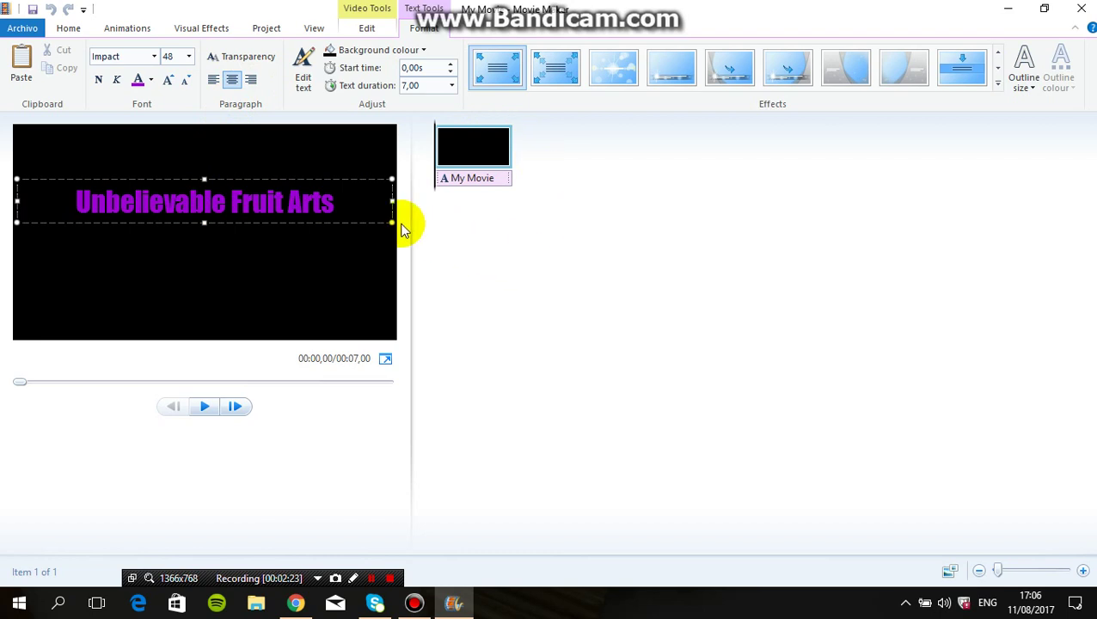
- Widen the title caption box on both sides and apply the Cinematic burst 1 text effect
click(445, 200)
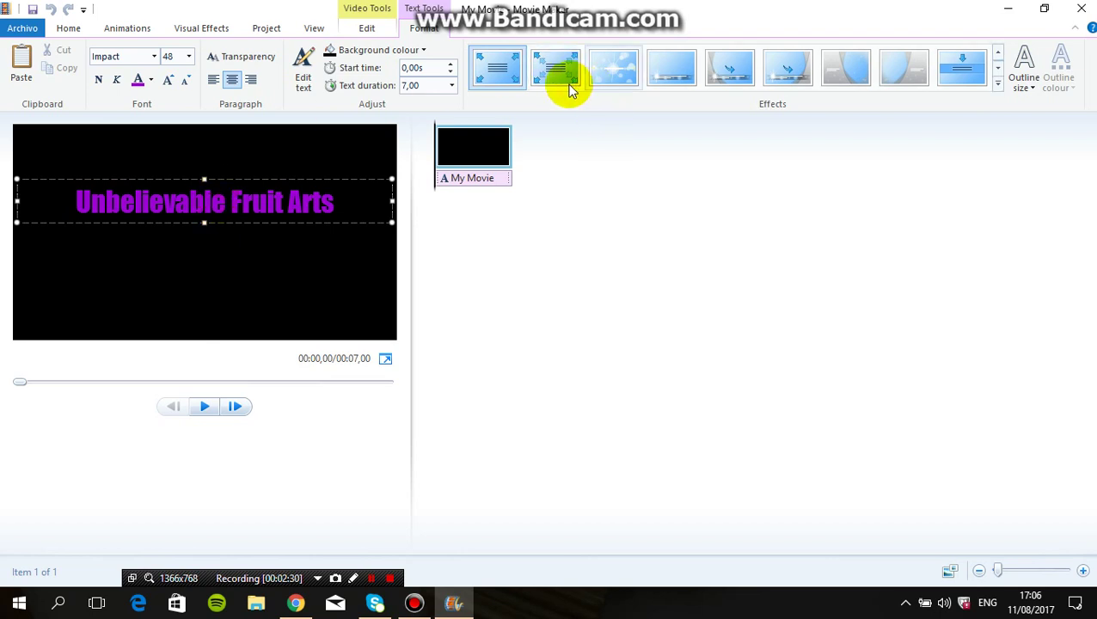
click(999, 89)
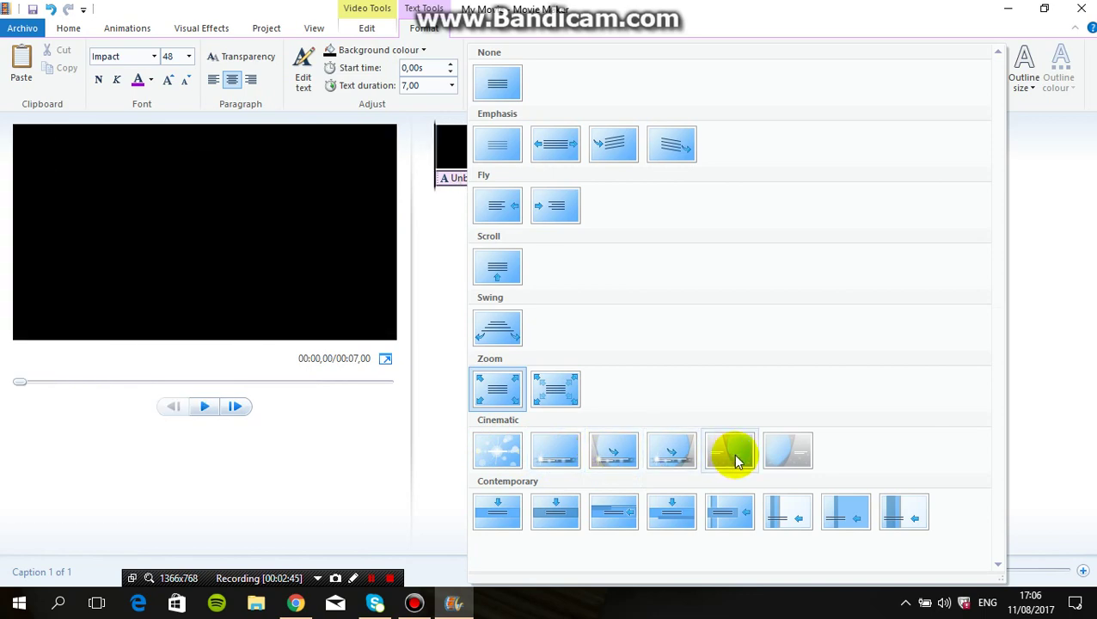
click(420, 222)
click(174, 196)
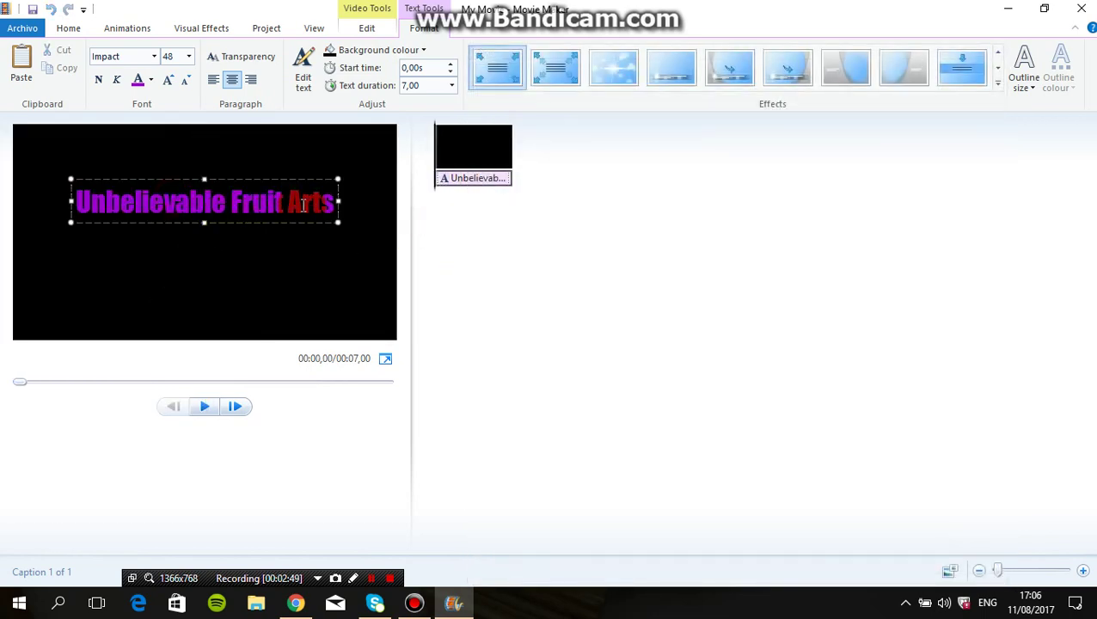
drag(338, 201, 411, 202)
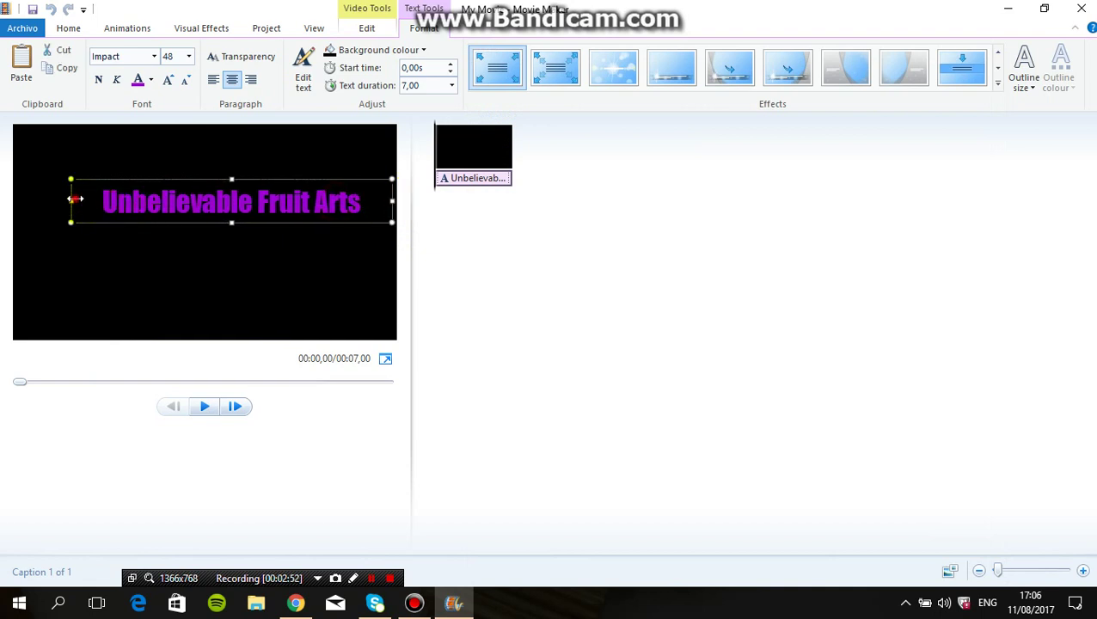
drag(76, 198, 14, 197)
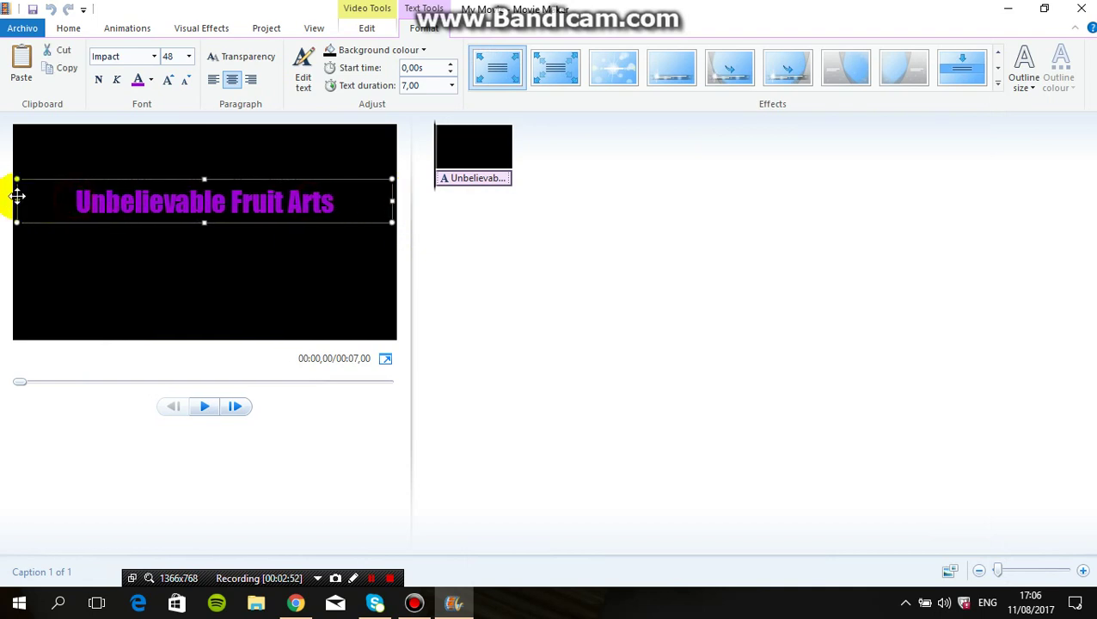
click(609, 69)
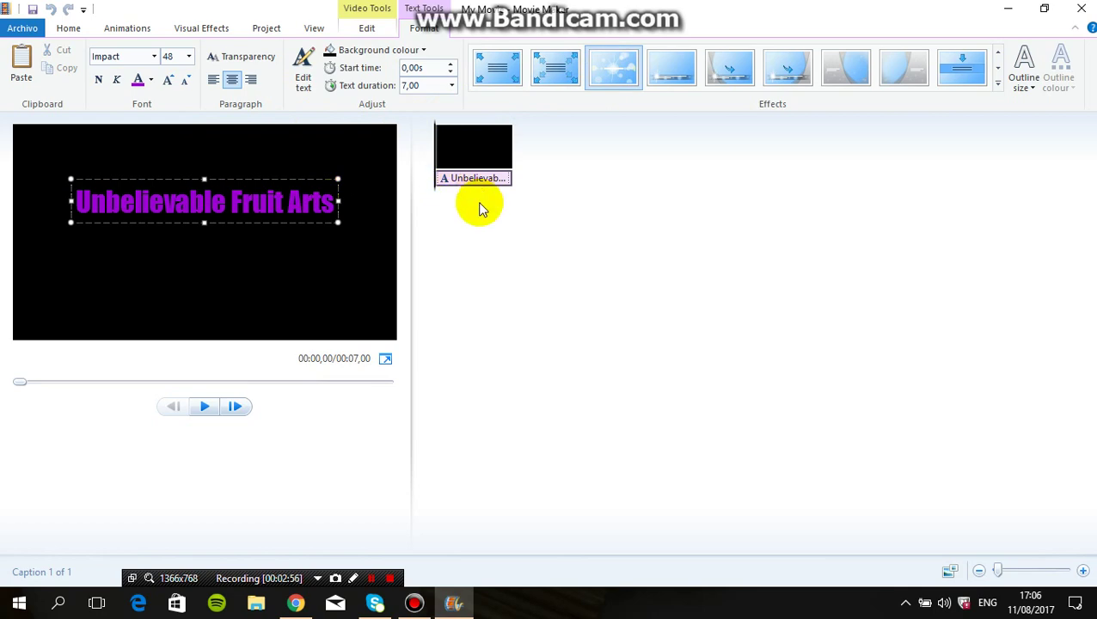
- Scroll through the 20 fruit-carving images in Nueva carpeta (2), then return to Movie Maker
click(1015, 13)
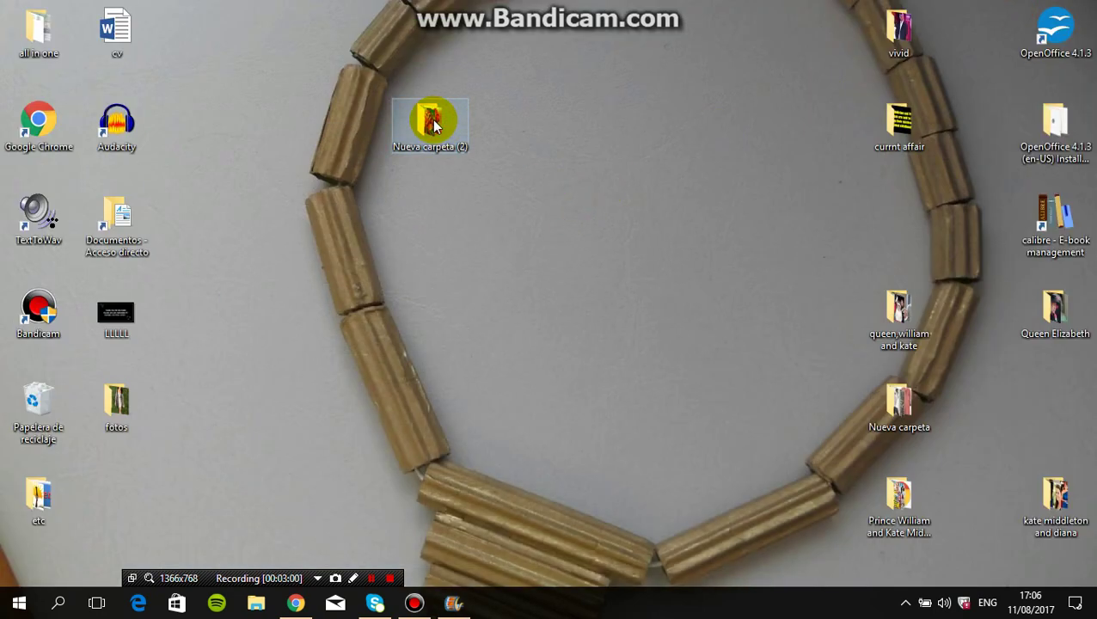
double_click(432, 125)
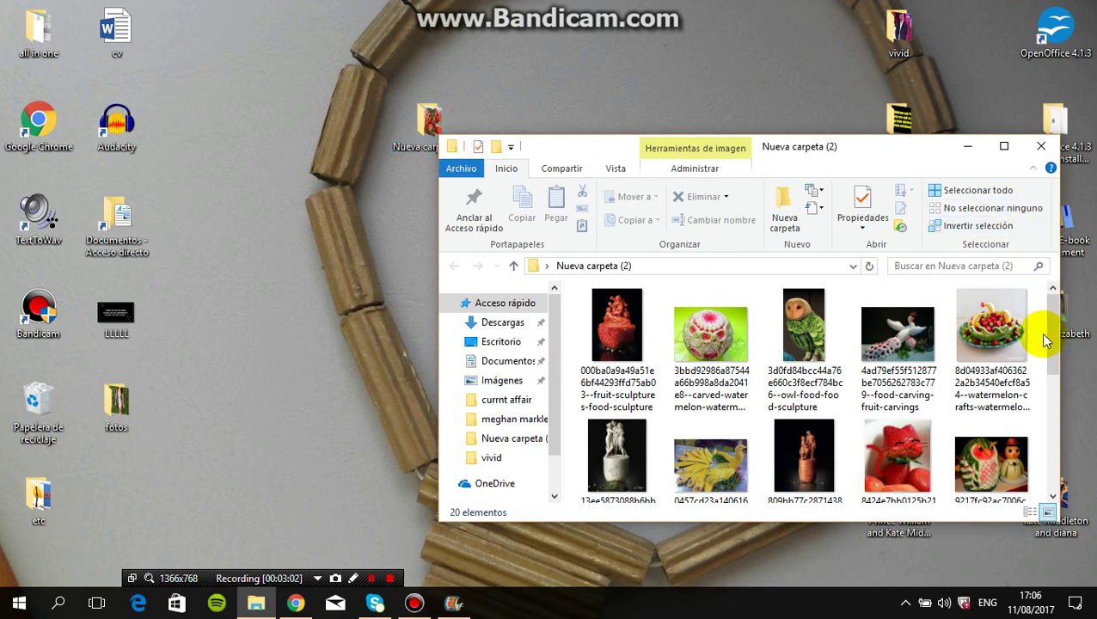
drag(1053, 330, 1069, 306)
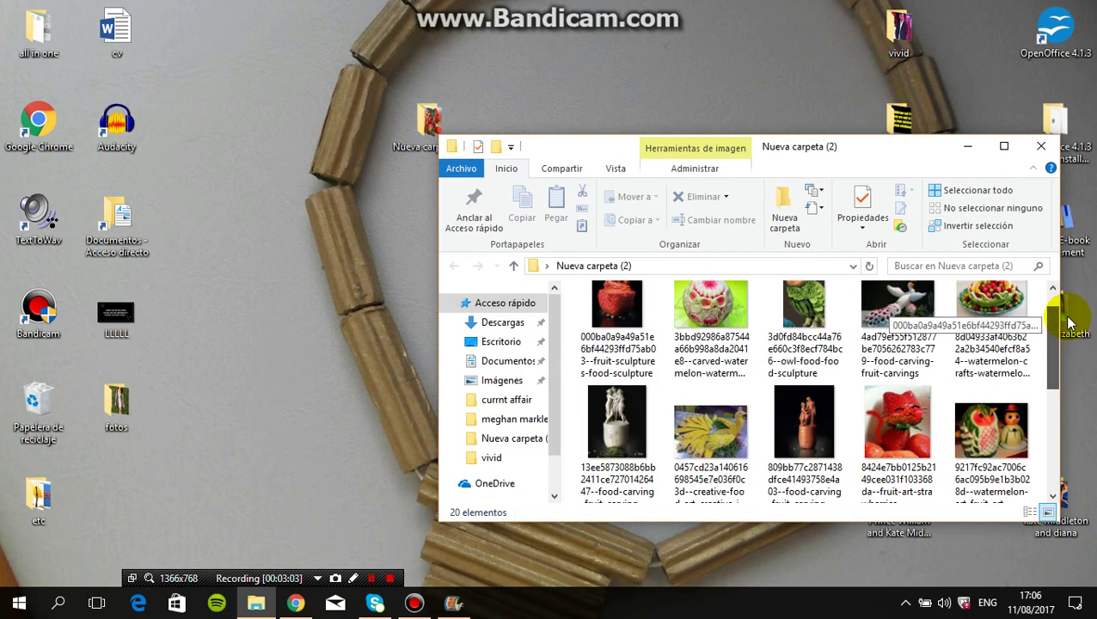
click(1039, 146)
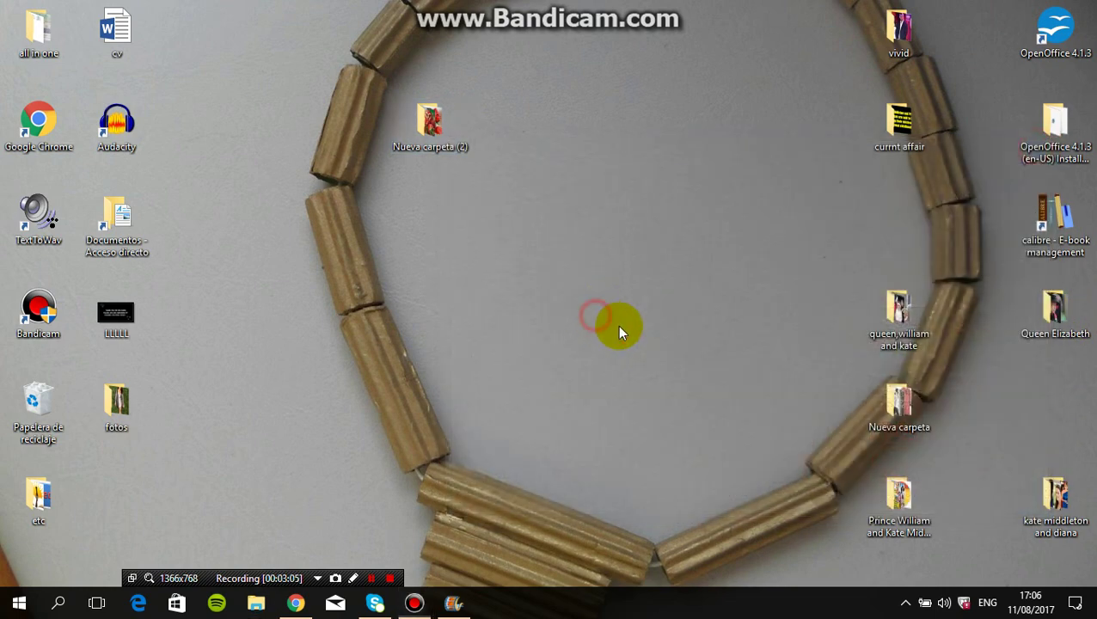
click(450, 604)
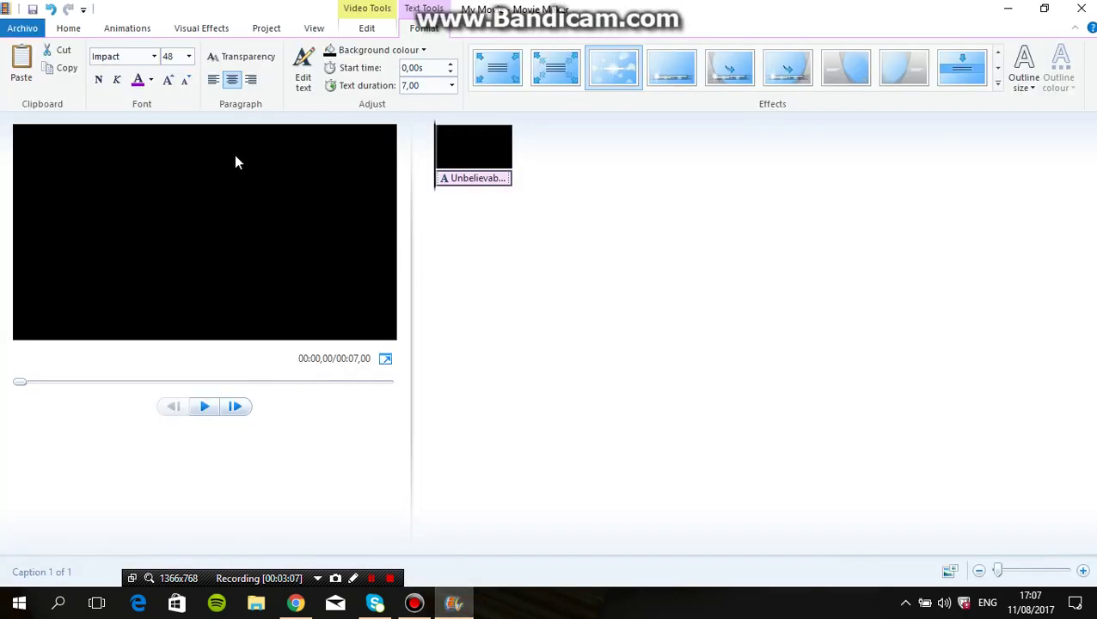
- Import every image from Escritorio > Nueva carpeta (2) with Add videos and photos
click(68, 28)
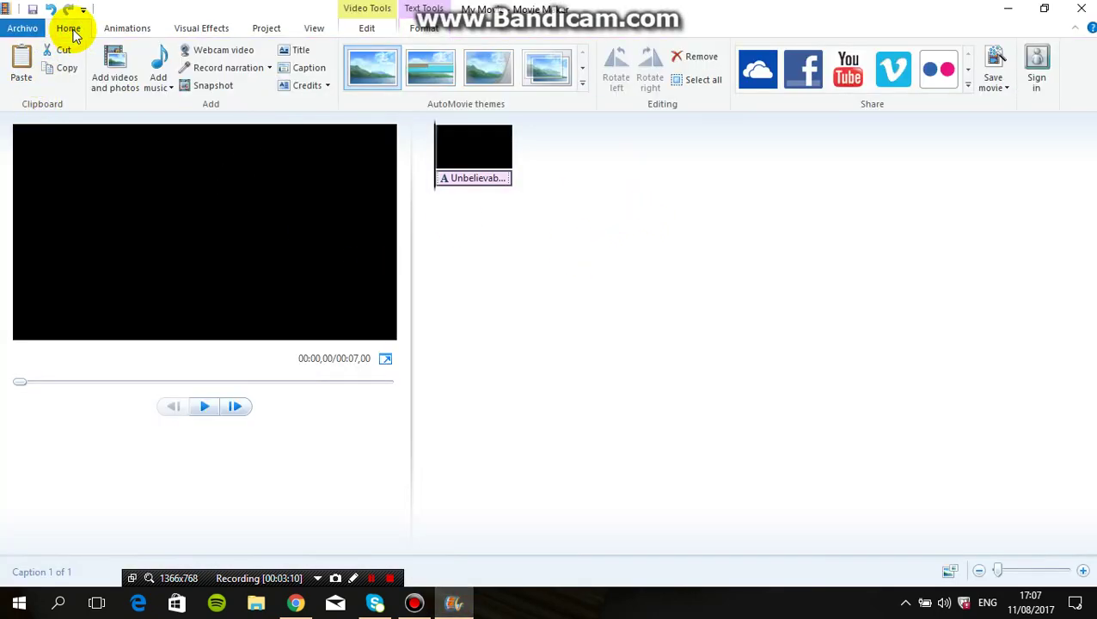
click(110, 67)
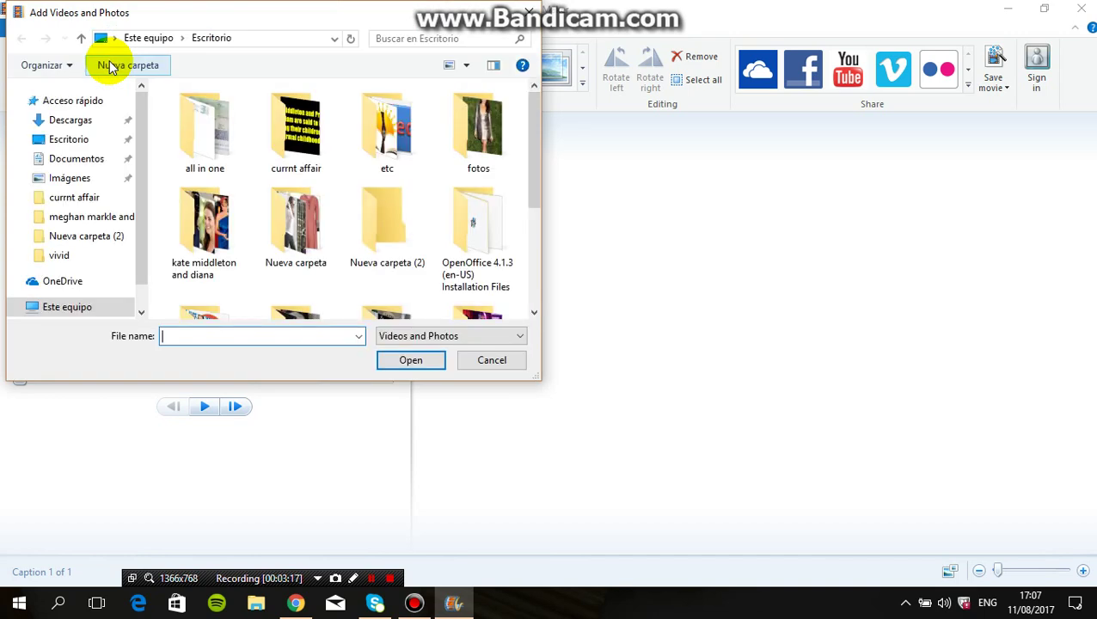
click(94, 144)
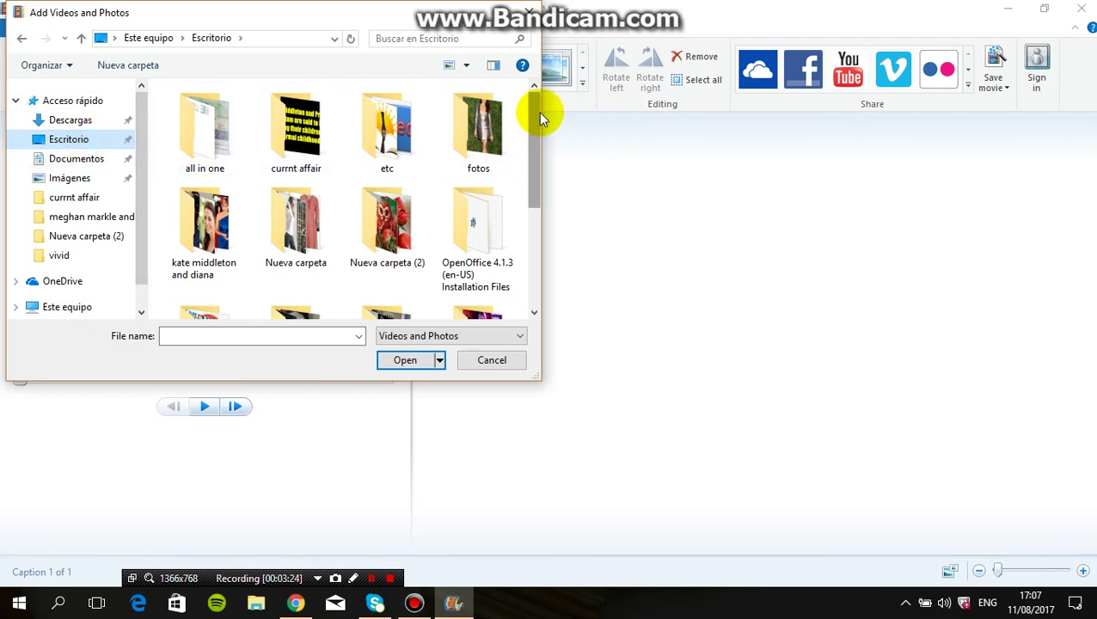
drag(538, 112, 540, 156)
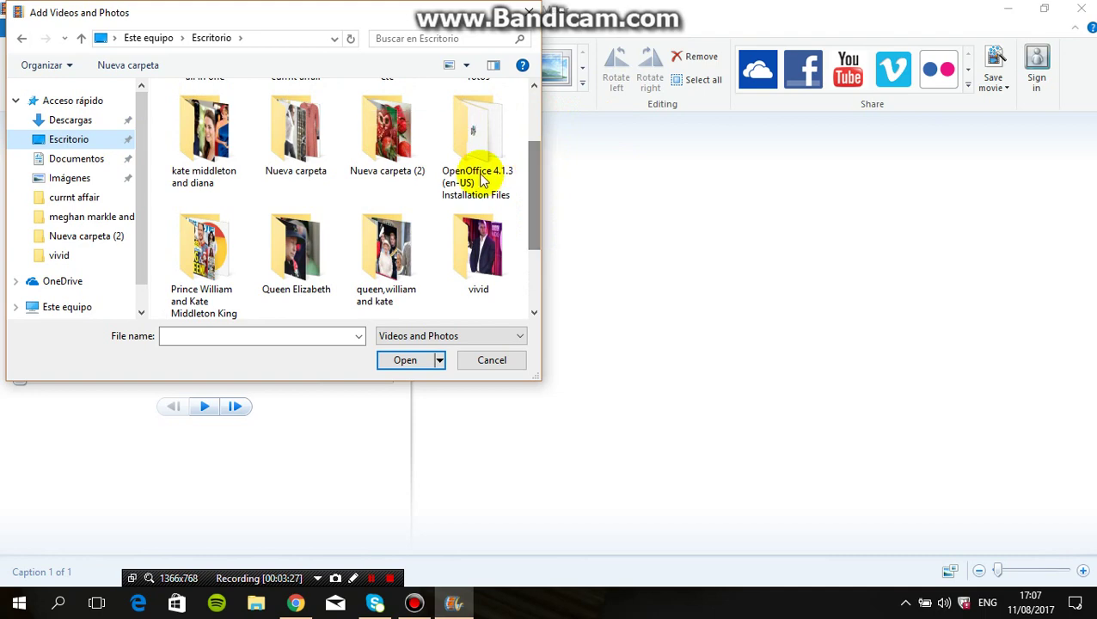
click(396, 146)
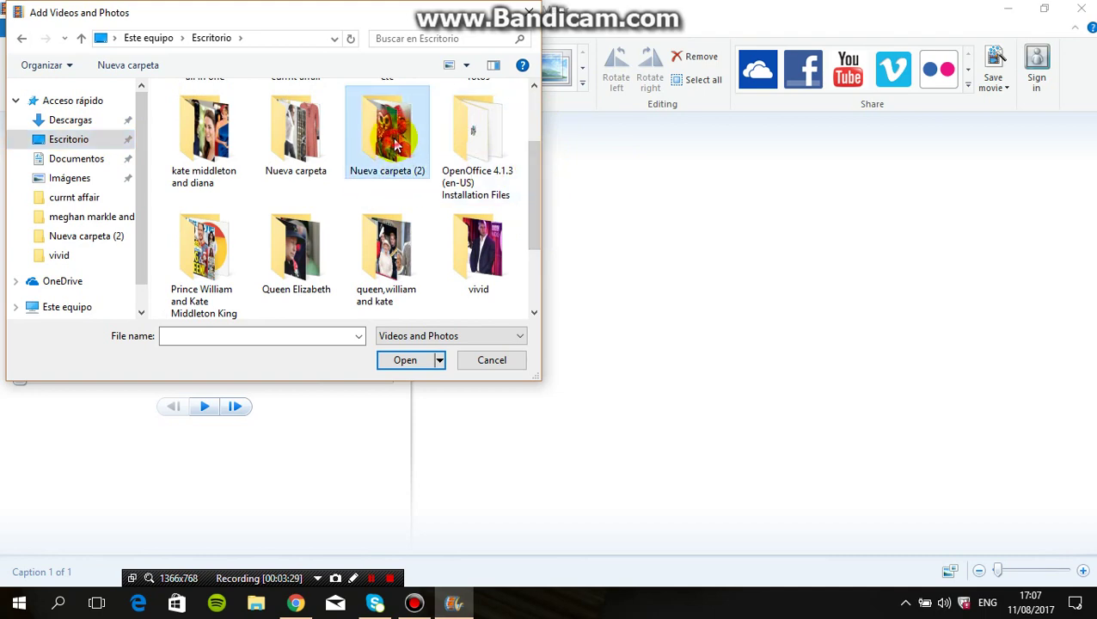
double_click(395, 146)
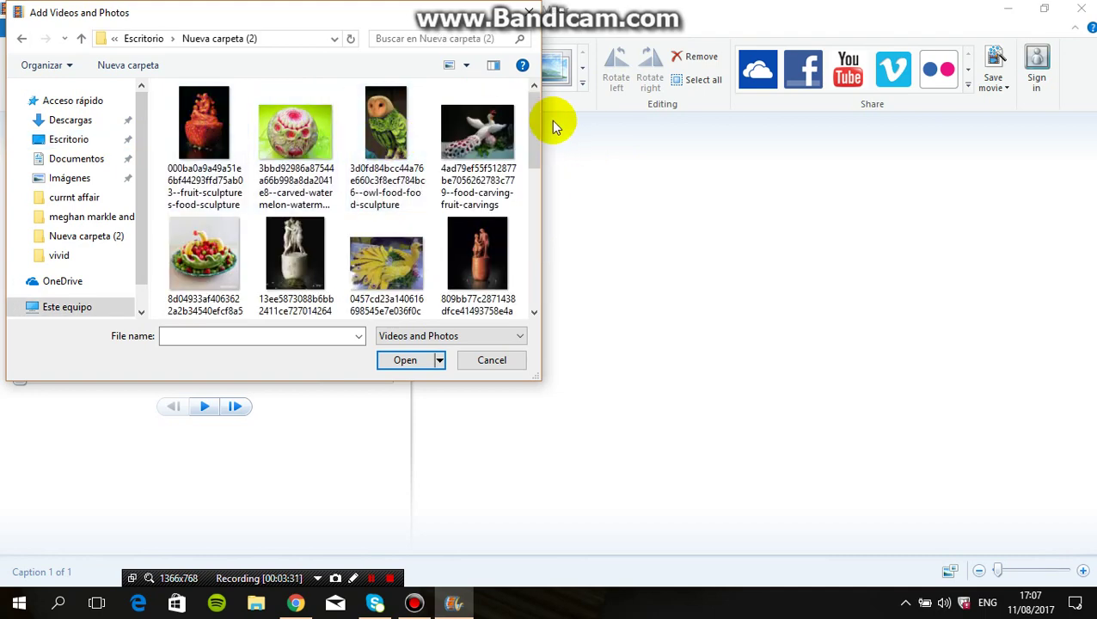
mouse_move(531, 106)
mouse_down()
mouse_move(546, 270)
mouse_move(529, 208)
mouse_move(529, 110)
mouse_move(543, 90)
mouse_up()
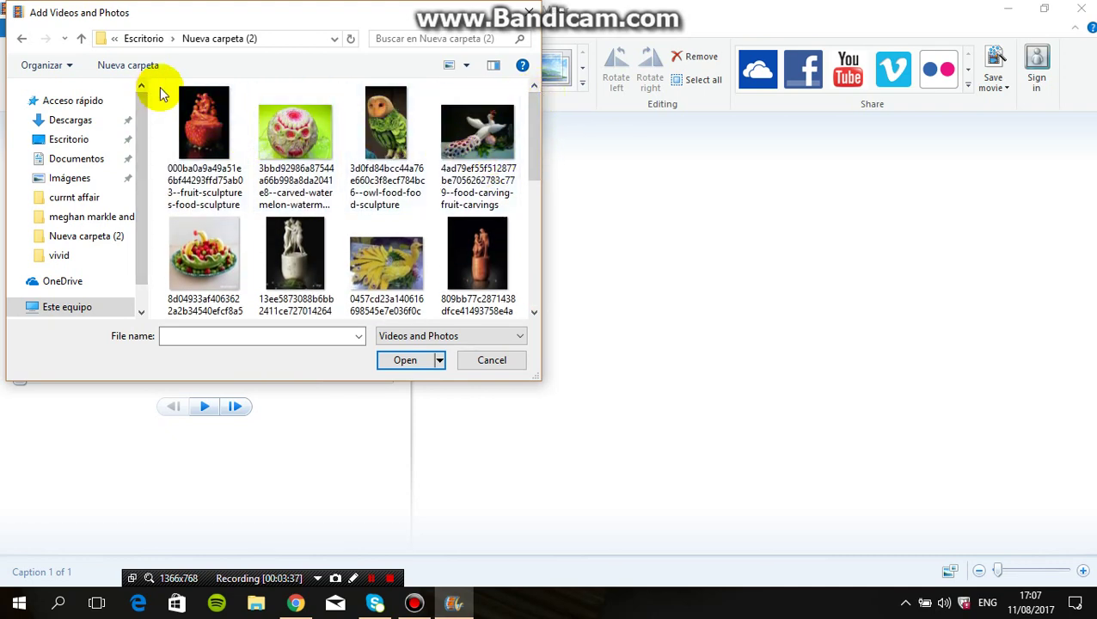
drag(161, 87, 519, 344)
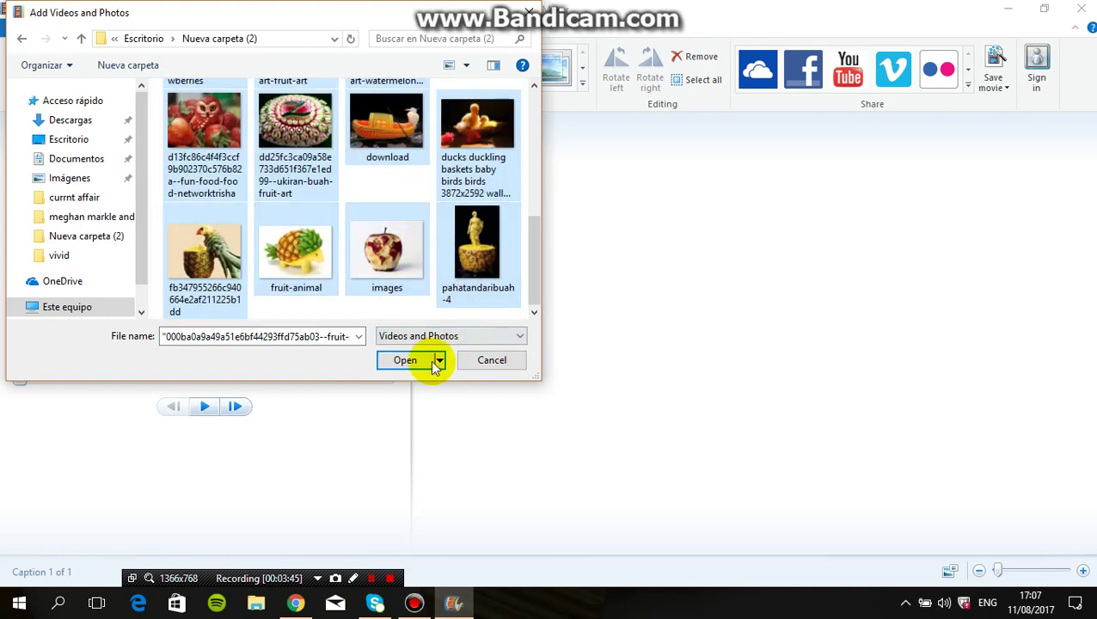
click(404, 361)
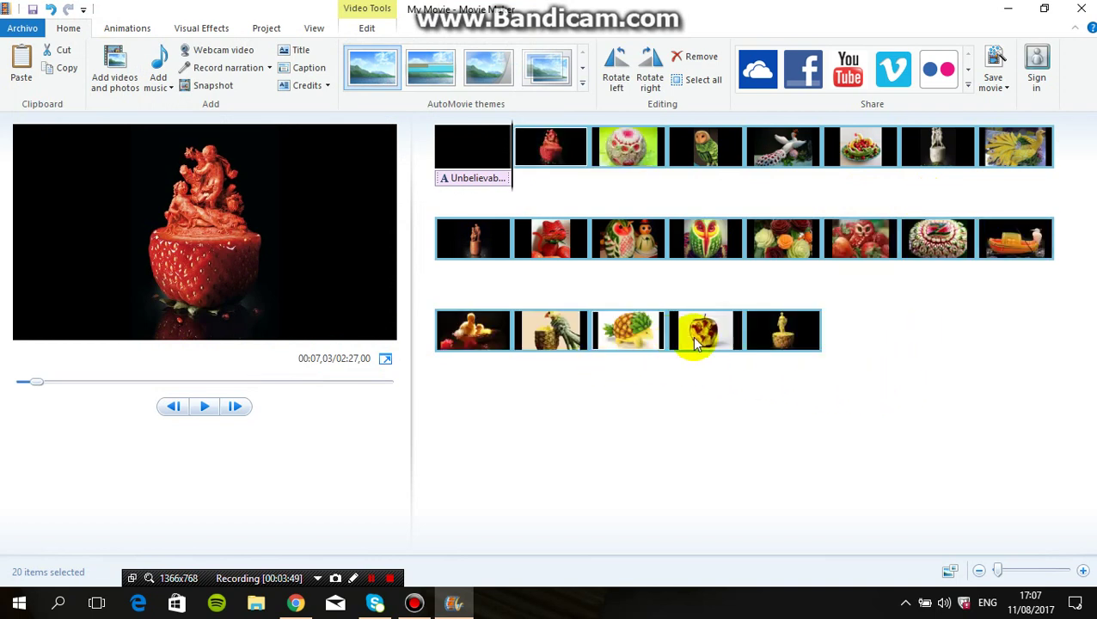
- Check the pineapple and strawberry photo clips, then reselect just the title clip
click(808, 340)
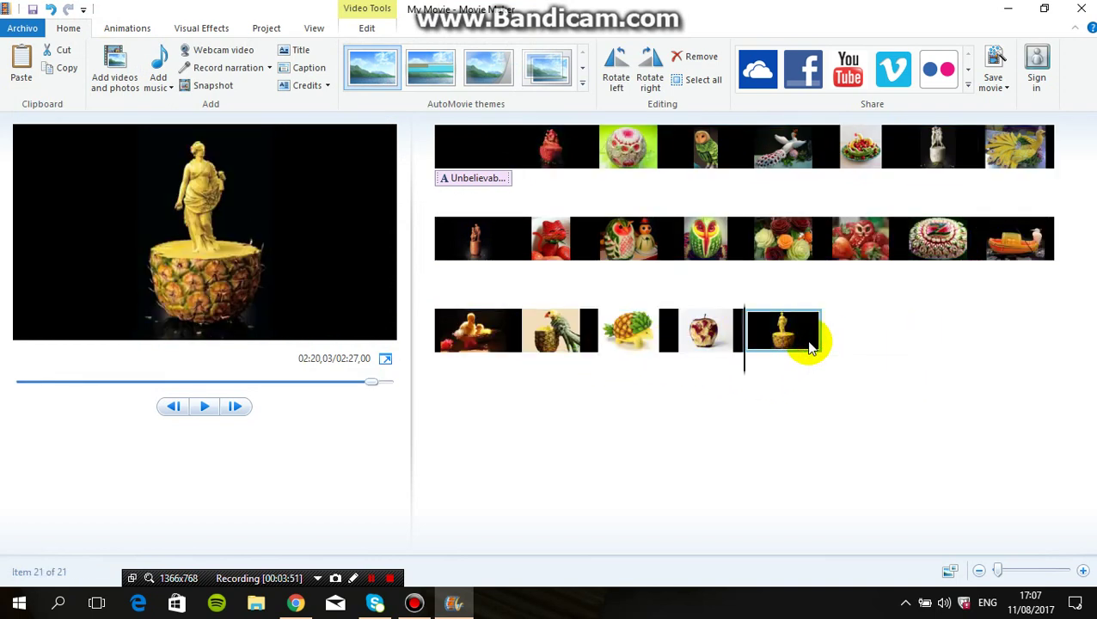
click(544, 155)
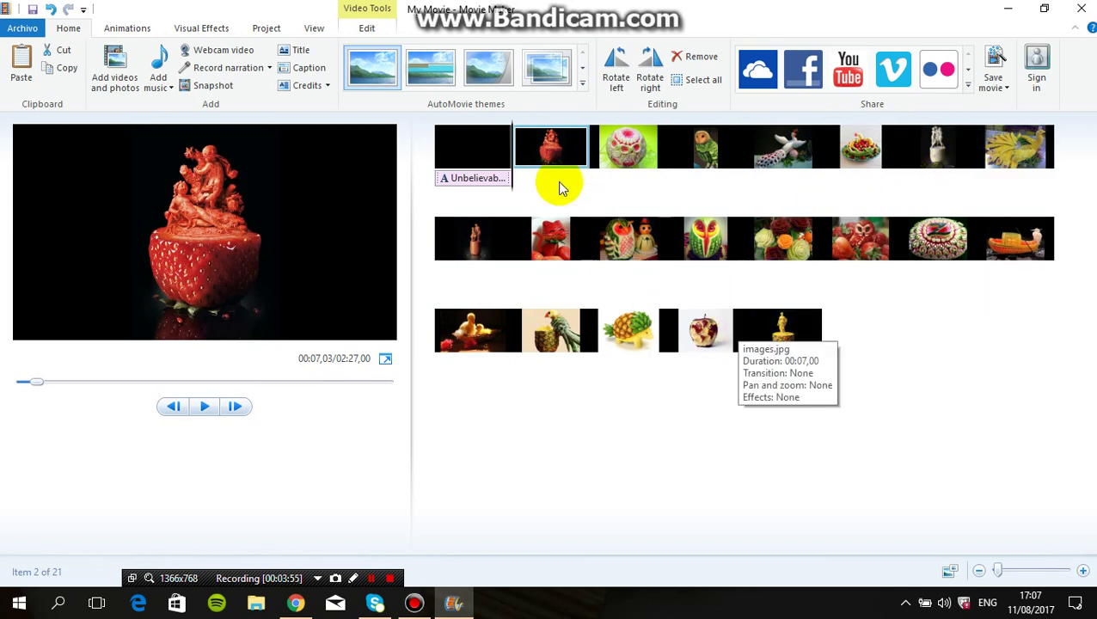
click(479, 153)
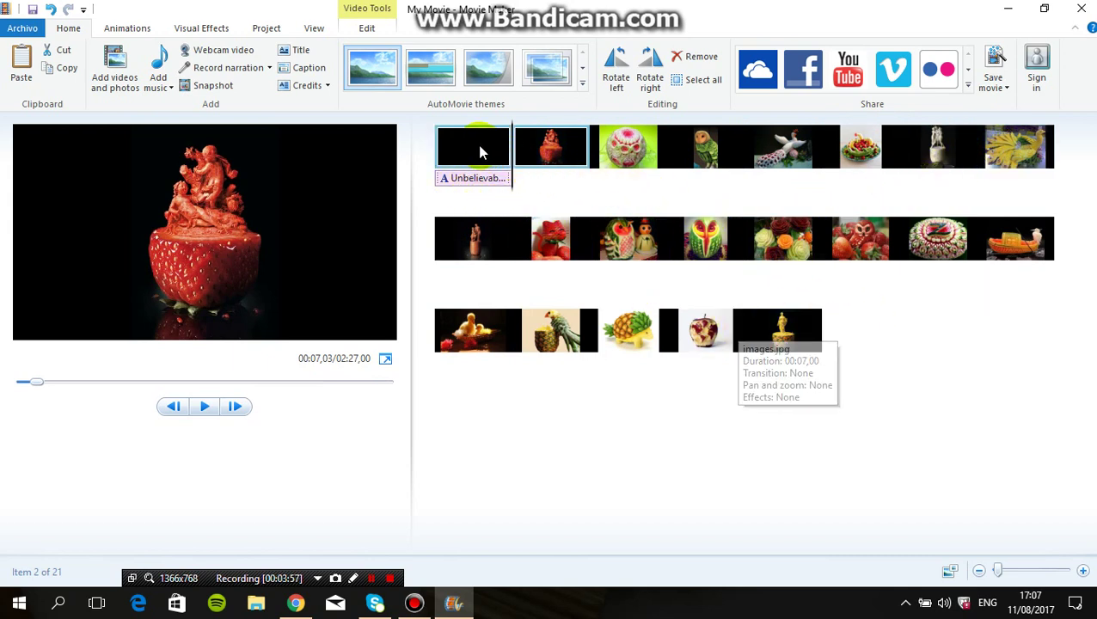
right_click(480, 153)
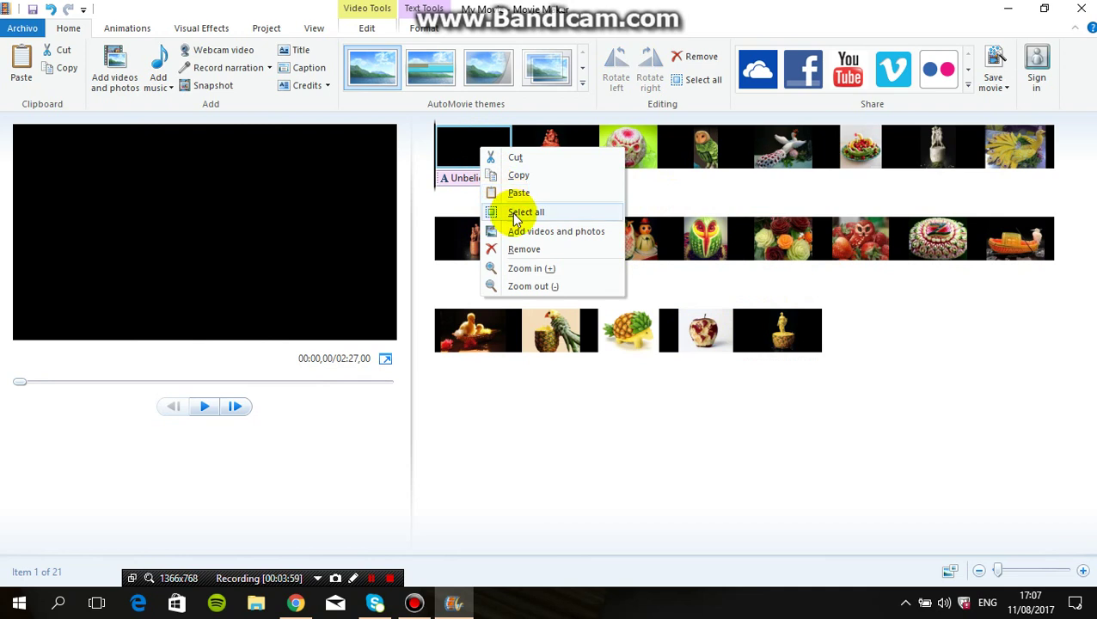
click(516, 212)
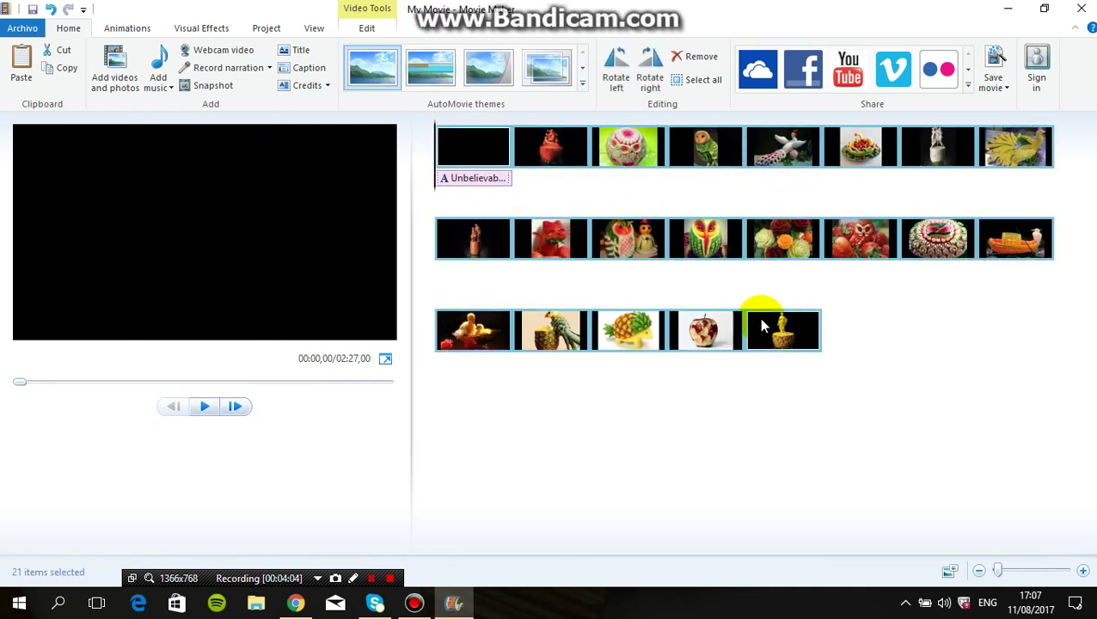
click(455, 151)
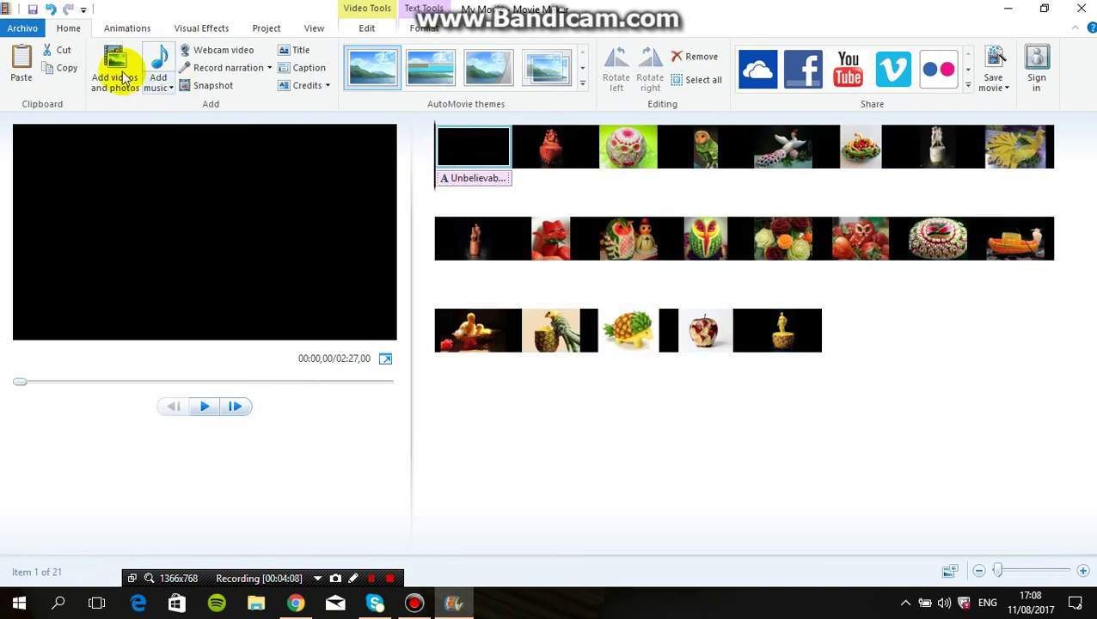
- Start the movie preview from the beginning
click(26, 29)
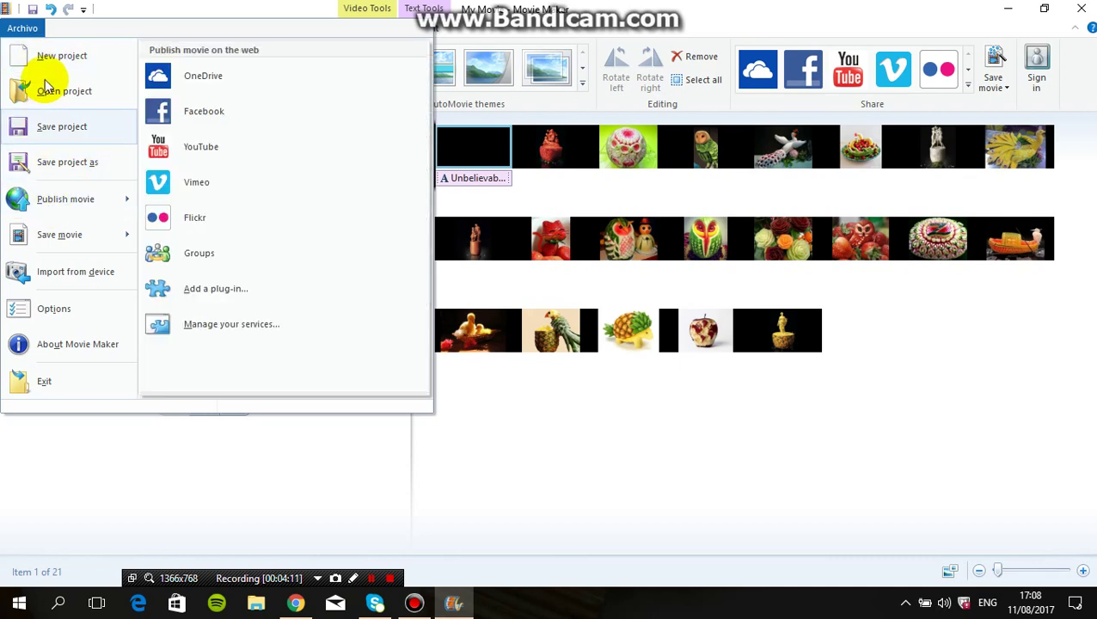
click(568, 447)
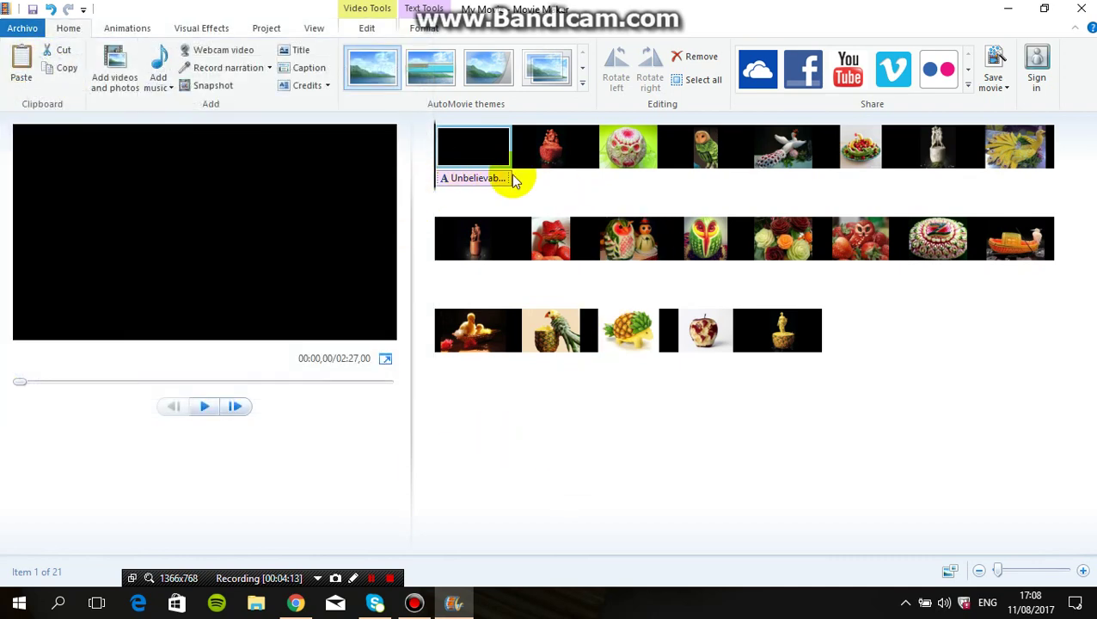
click(205, 407)
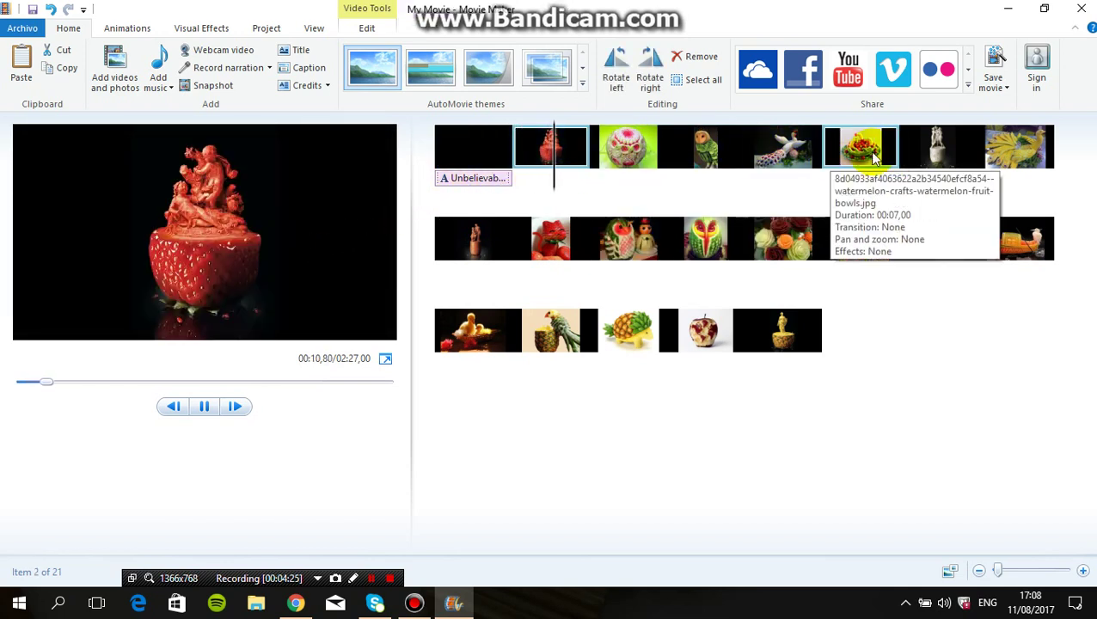
- Stop playback at the title clip and select all 21 storyboard clips
click(465, 142)
right_click(476, 153)
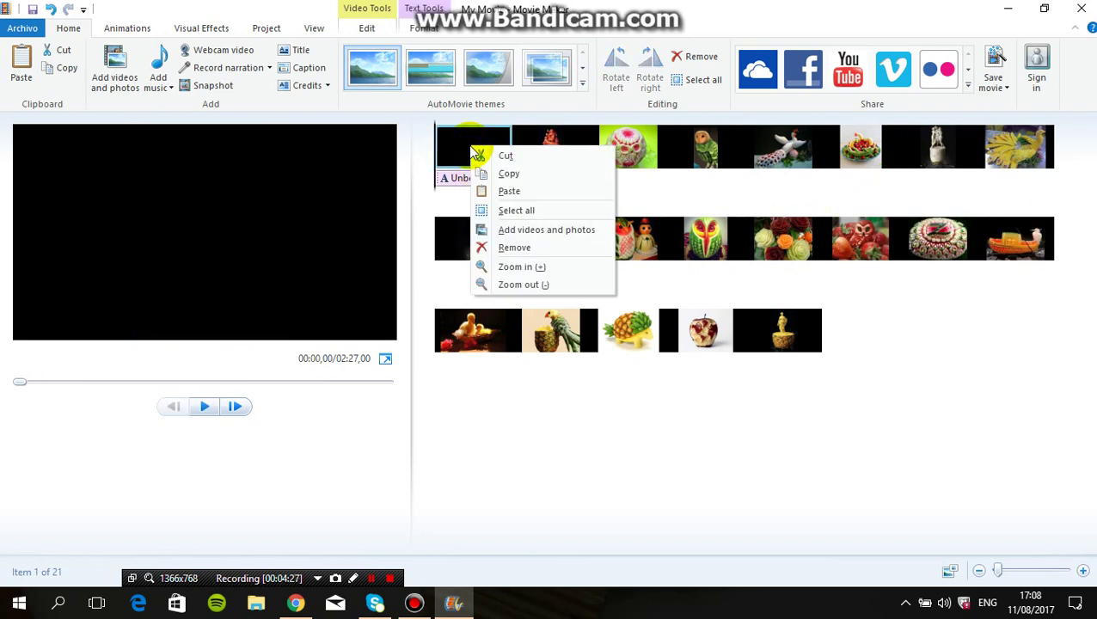
click(505, 210)
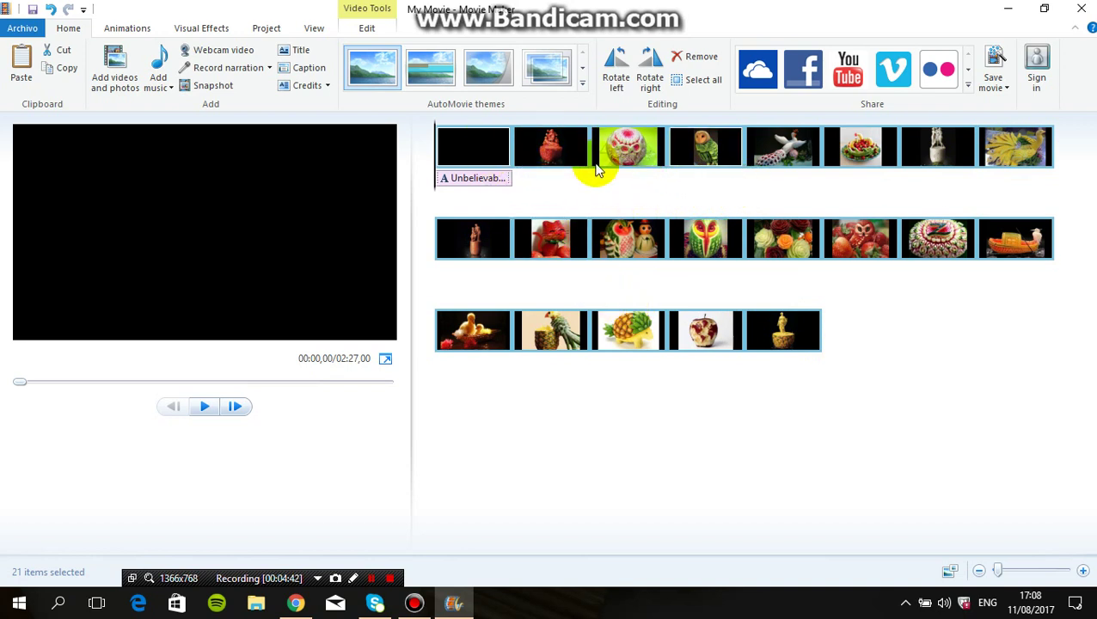
- Apply a Pan and zoom animation preset to all selected clips and play the movie
click(214, 30)
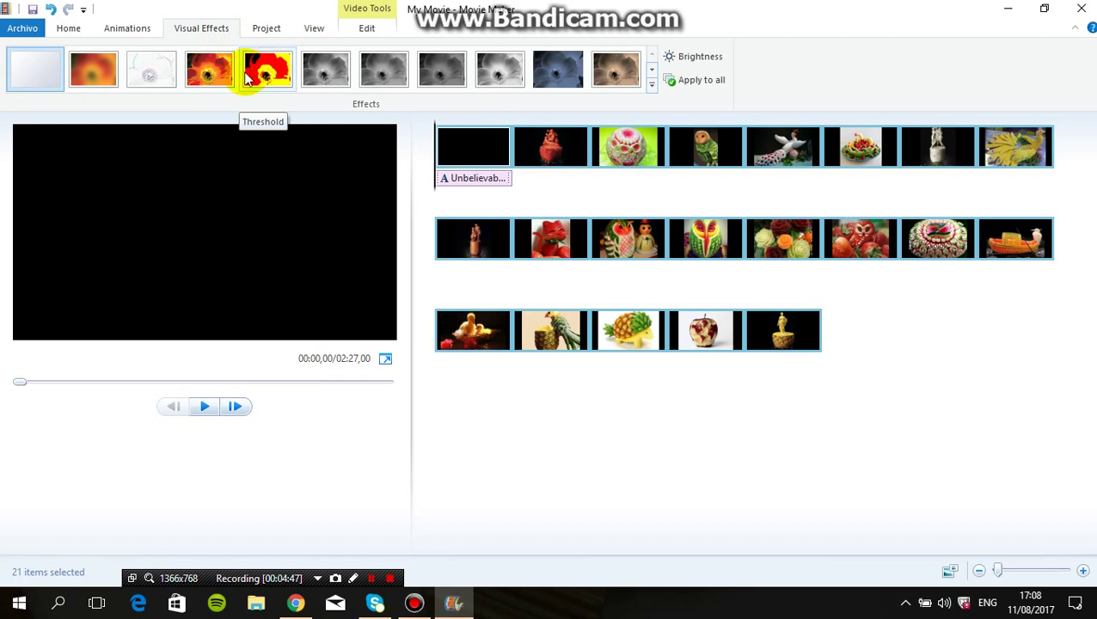
click(143, 35)
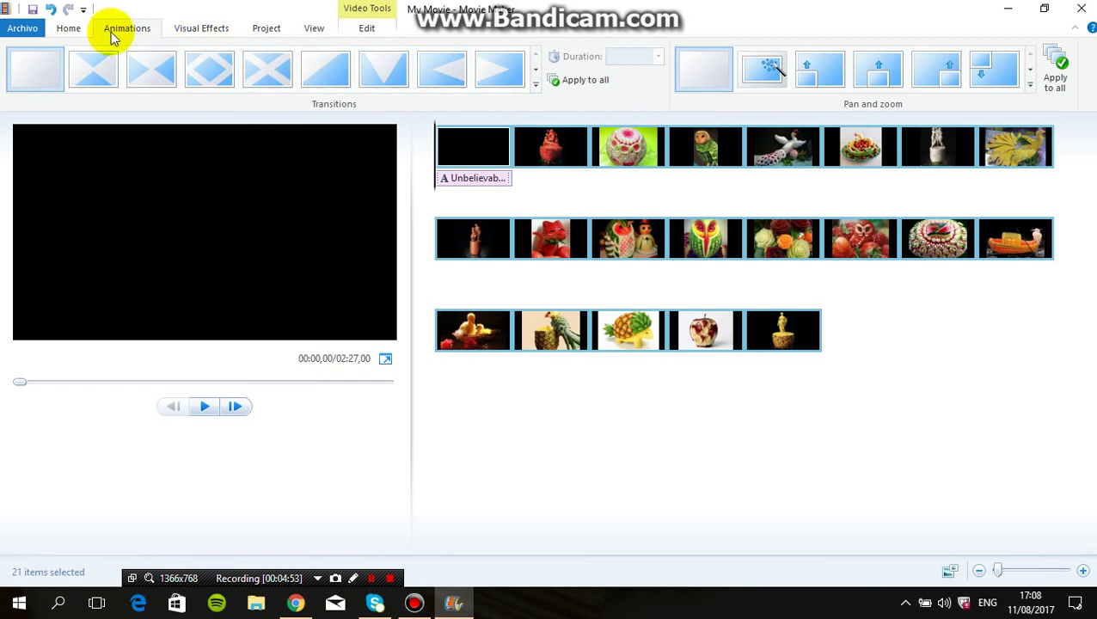
click(774, 78)
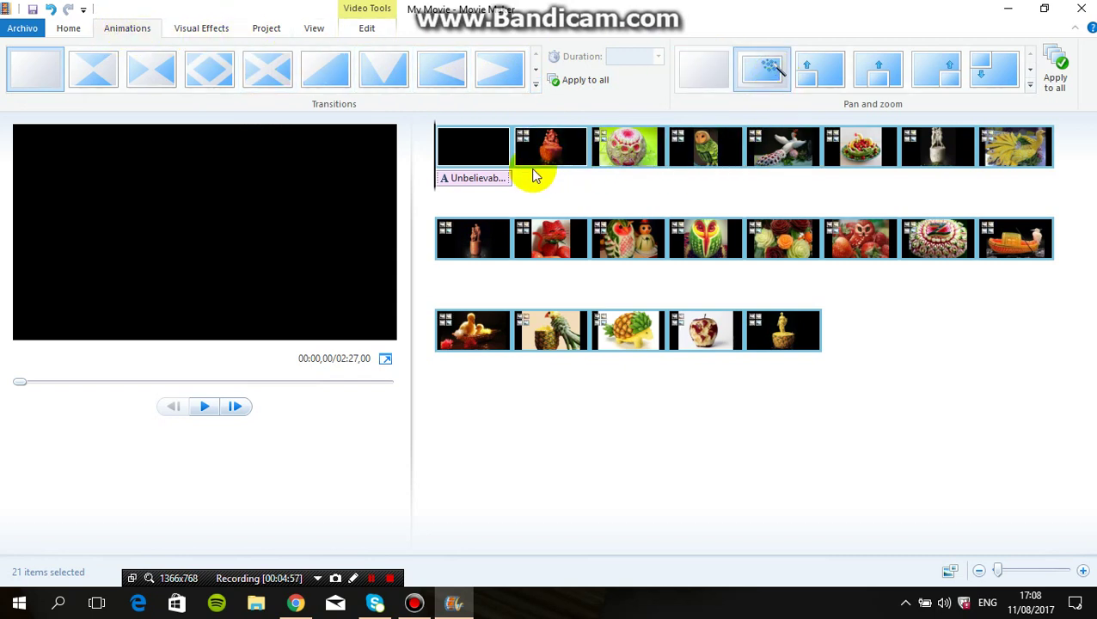
click(204, 407)
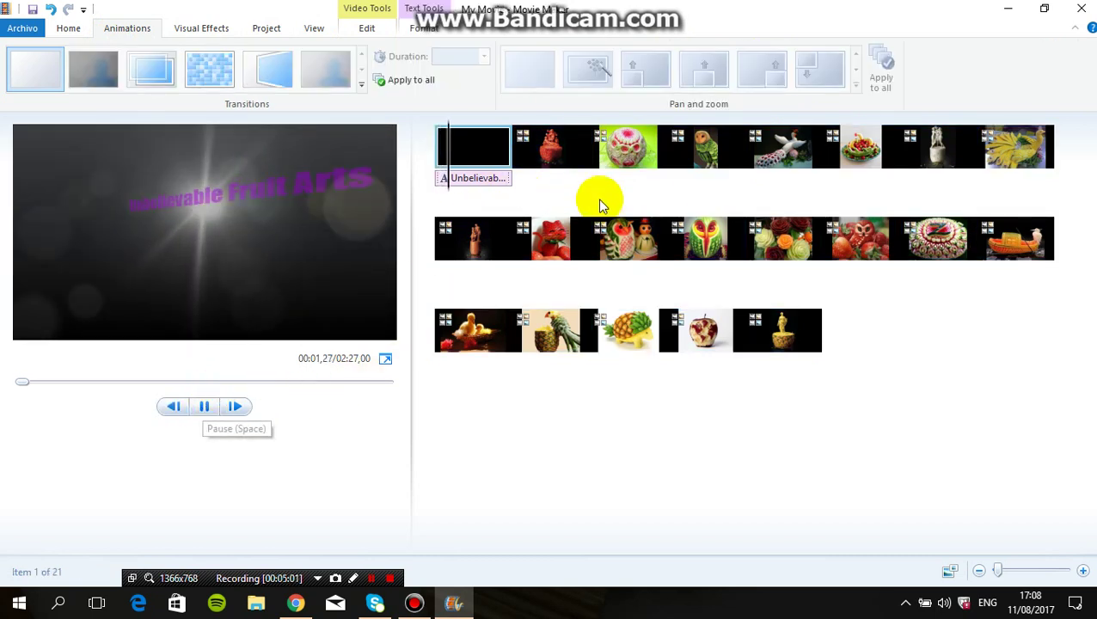